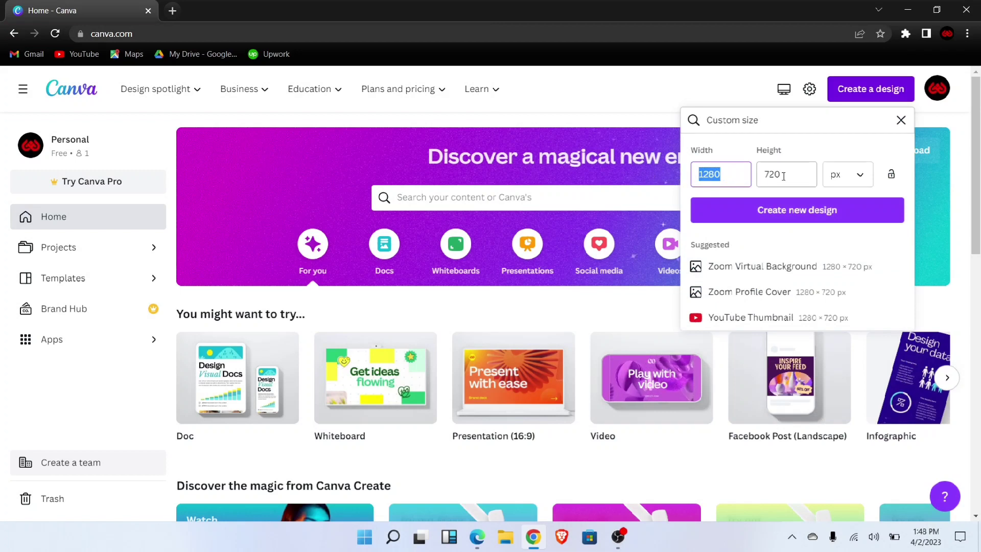
- Create a new 1280 × 720 px design and fill the page background with the black-to-blue gradient
key("Tab")
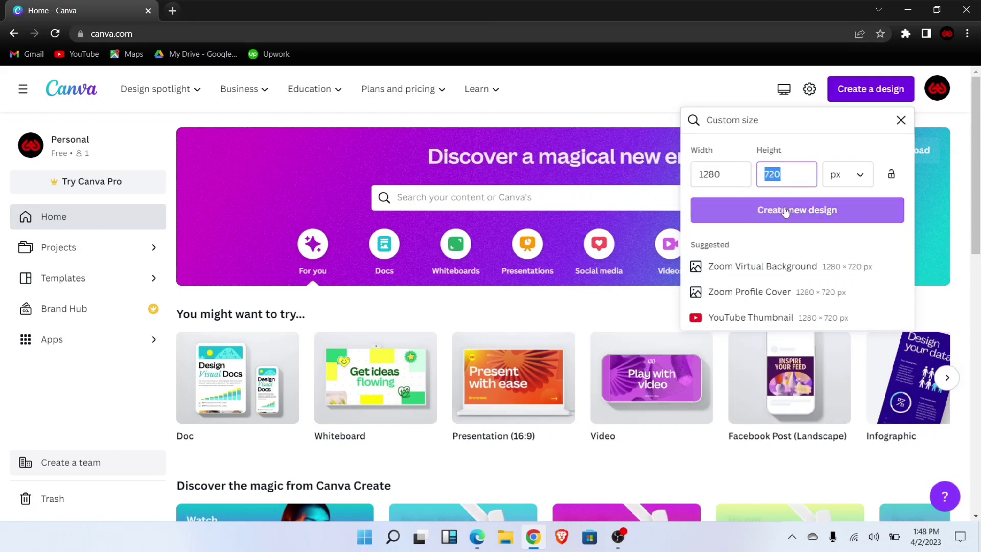
left_click(753, 210)
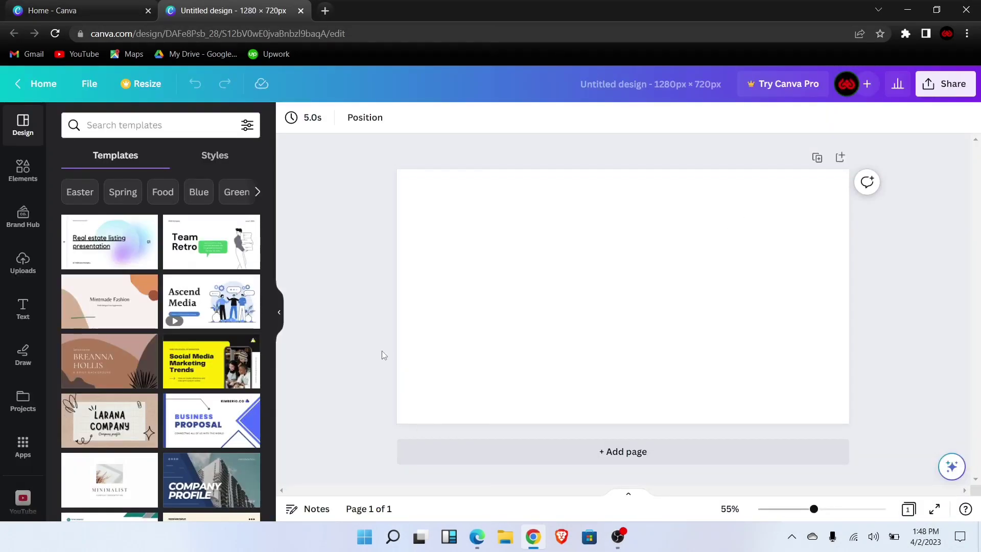
left_click(675, 297)
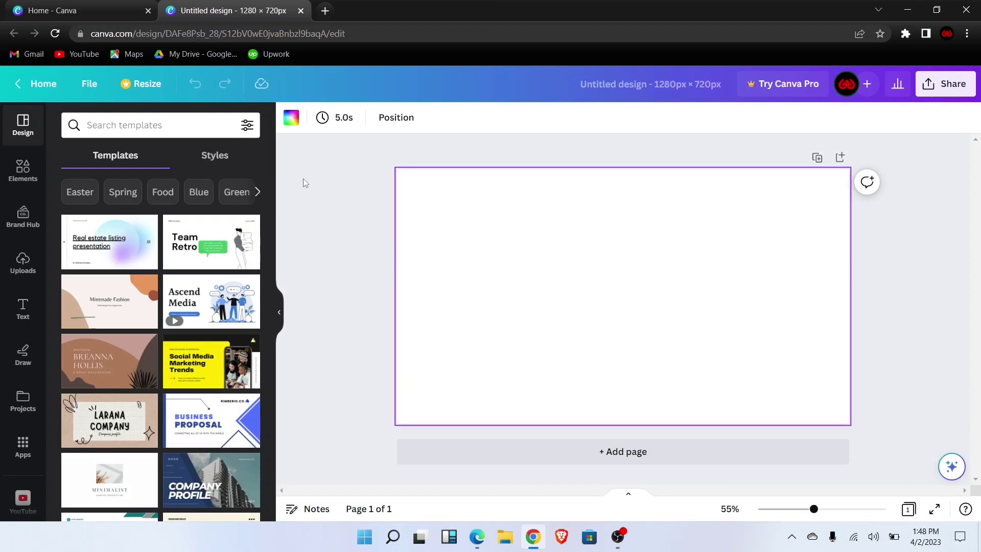
left_click(292, 119)
scroll(153, 357, "down", 3)
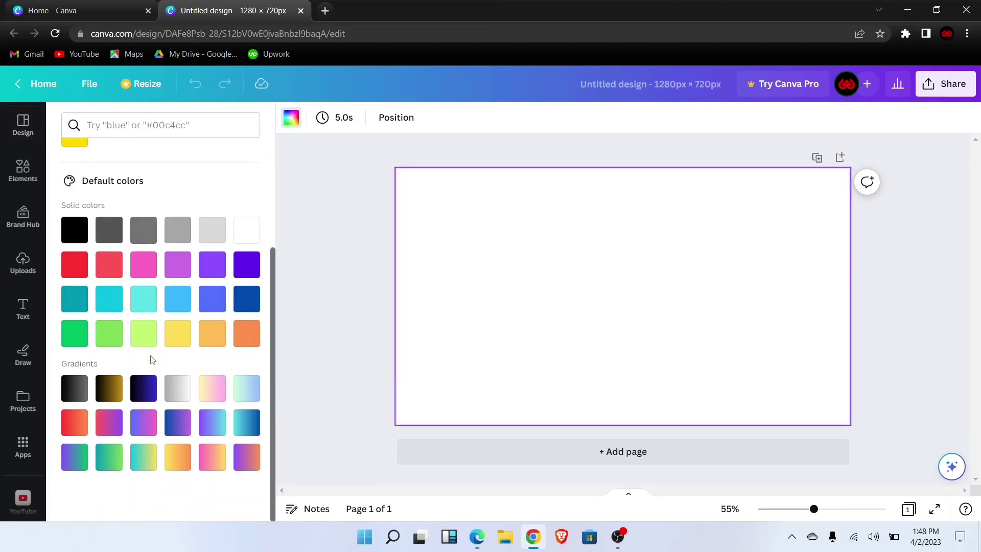
left_click(155, 392)
left_click(302, 322)
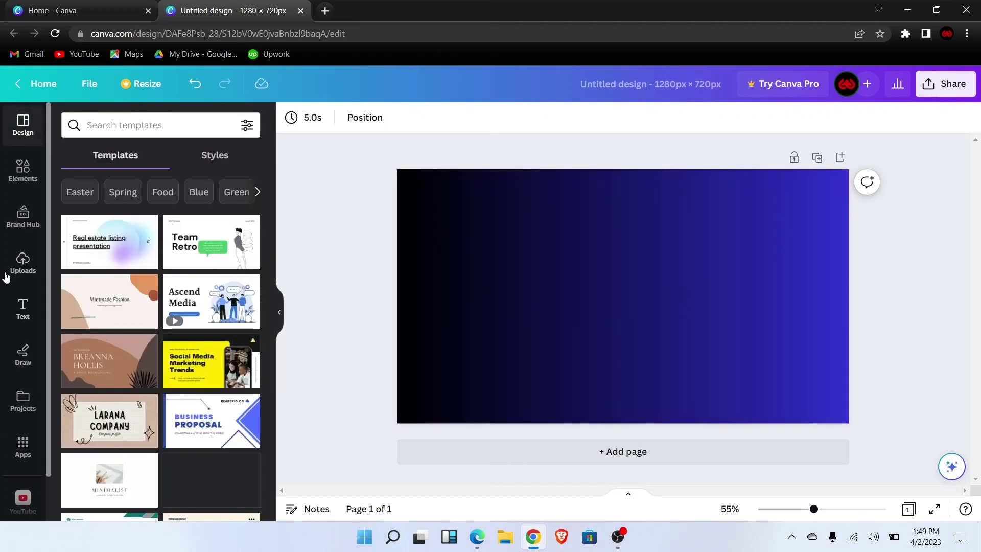
- Add a heading containing only the letter T and enlarge it to about font size 199
left_click(23, 306)
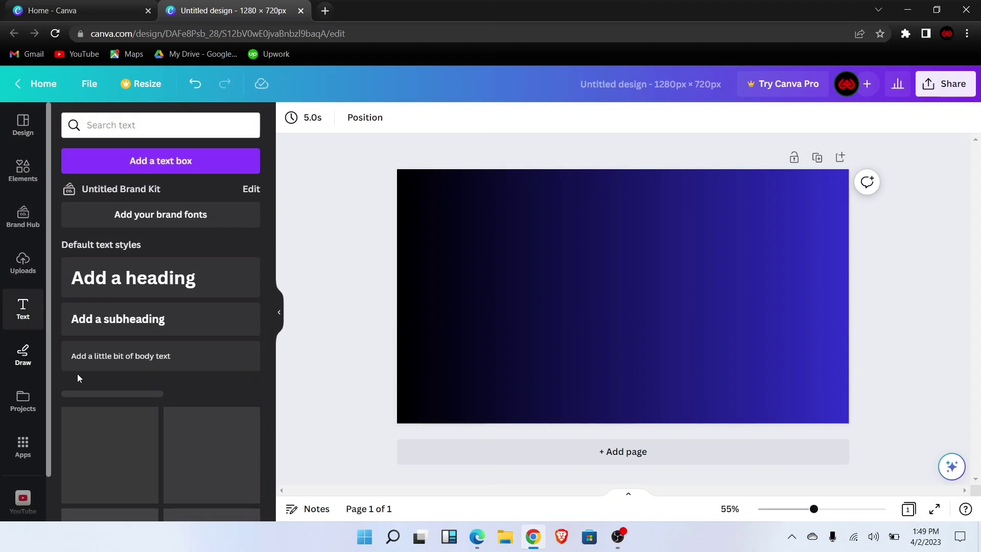
left_click(187, 282)
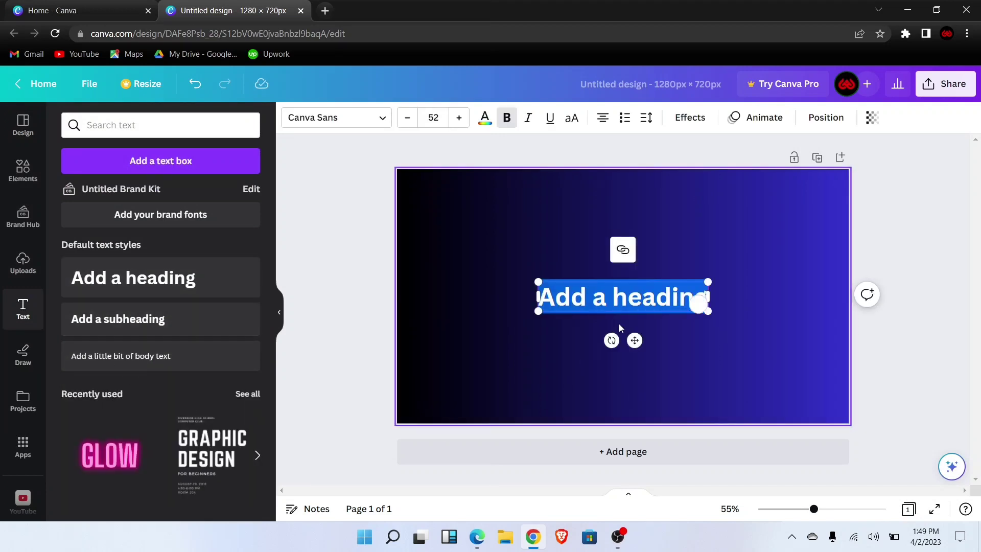
key("BackSpace")
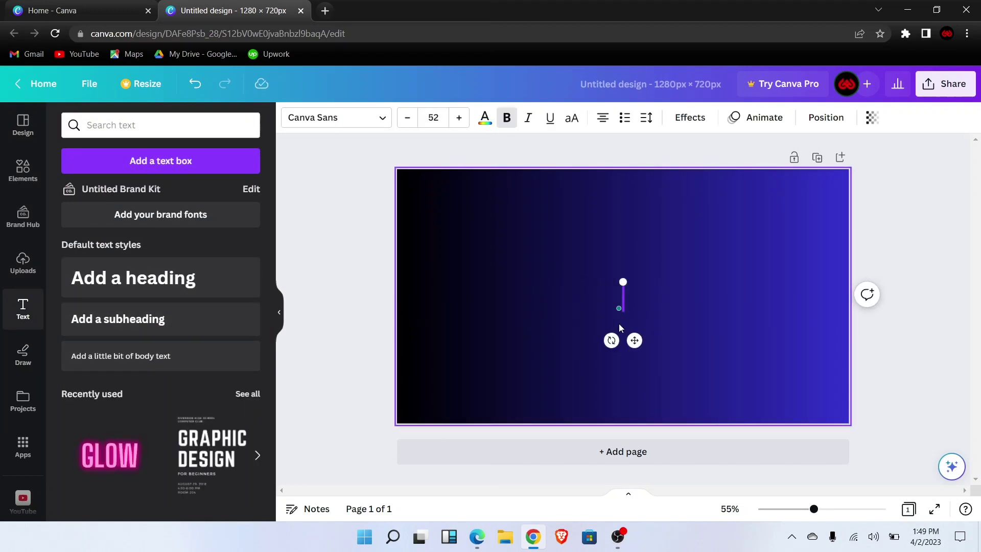
type("T")
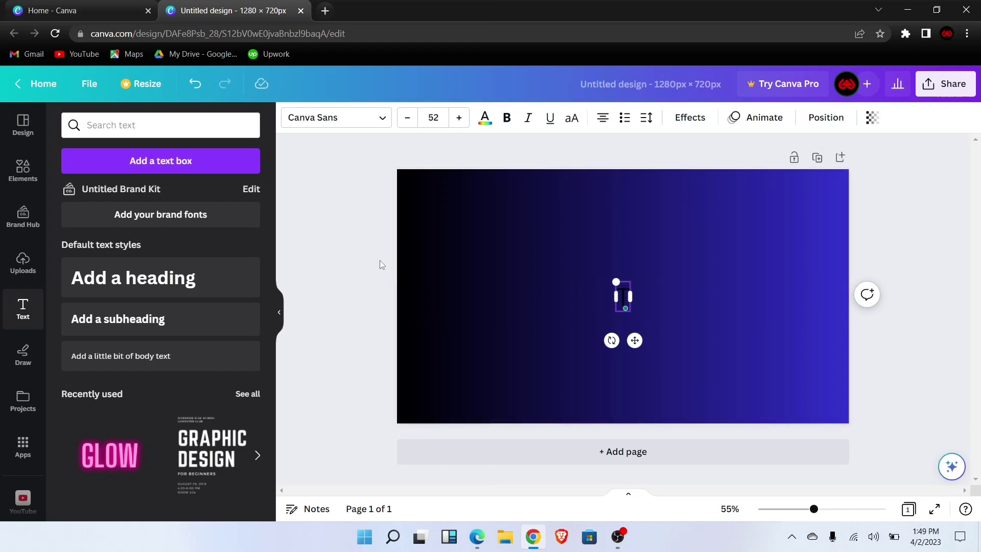
left_click(466, 273)
left_click(620, 297)
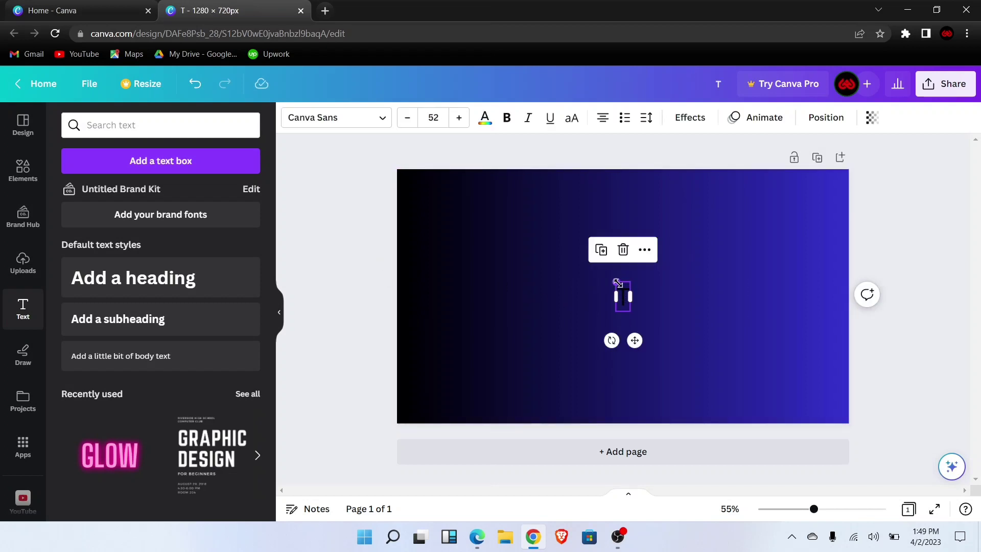
left_click_drag(616, 282, 532, 223)
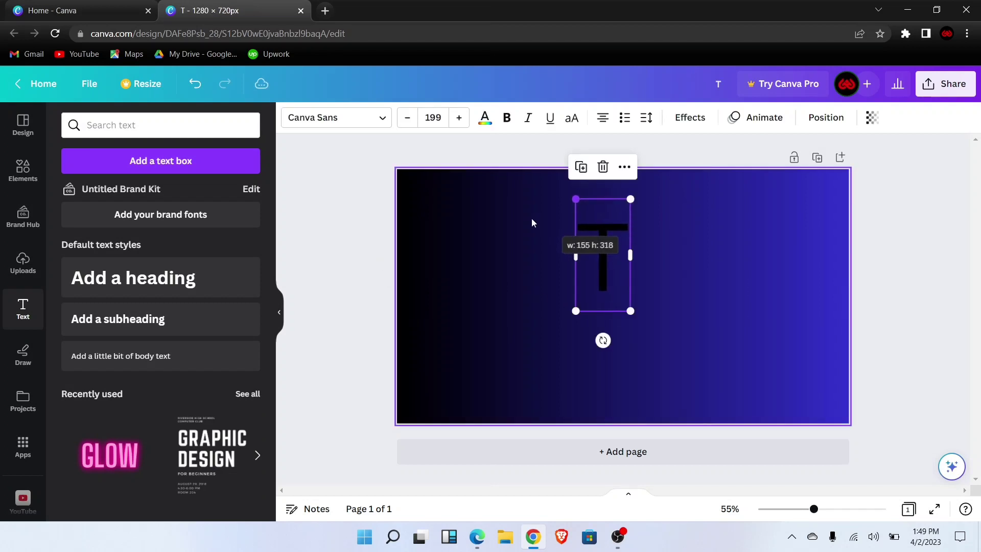
- Set the letter T's font to Archivo Black and its colour to white
left_click(338, 121)
left_click(100, 288)
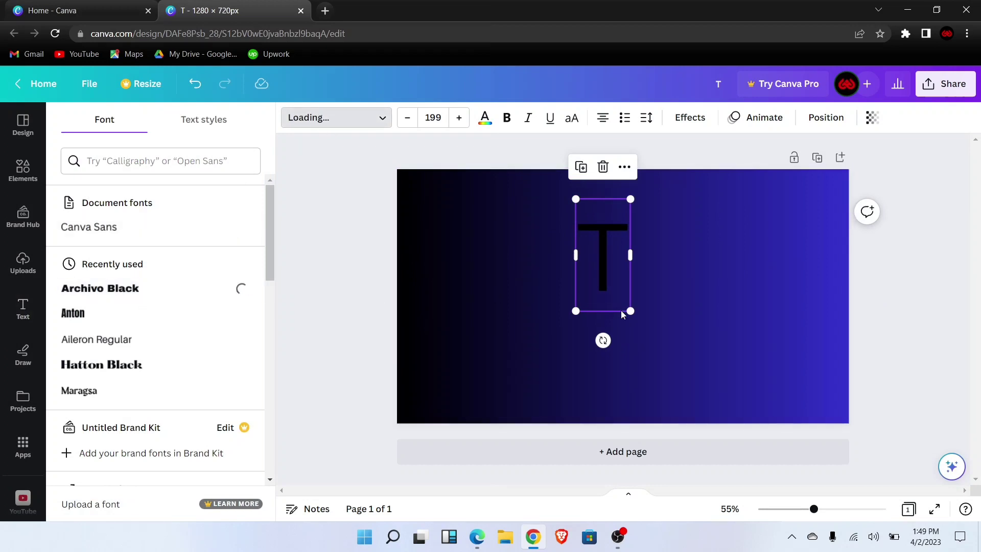
left_click(487, 121)
left_click(246, 388)
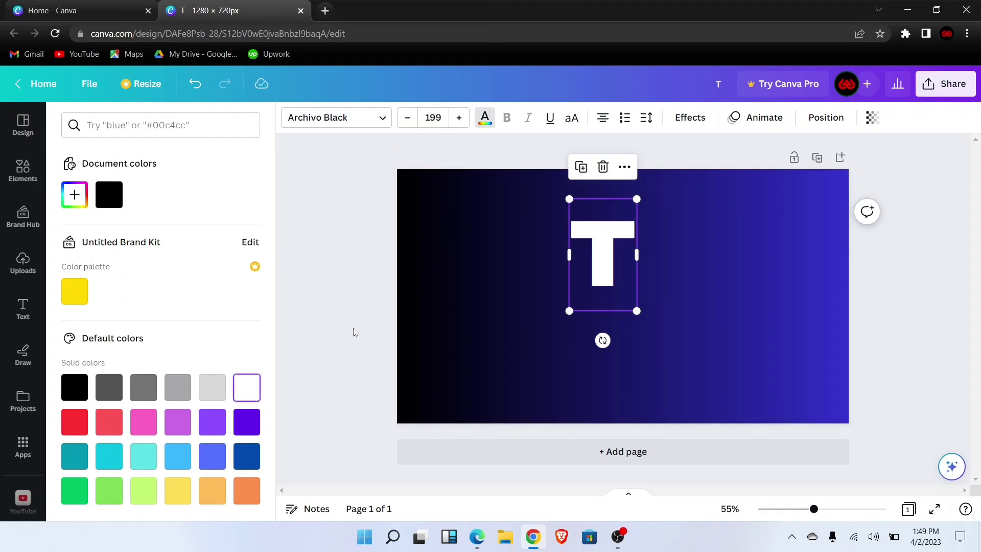
- Enlarge the letter T to about font size 333 and place it in the left part of the page
left_click_drag(568, 312, 491, 368)
left_click_drag(581, 324, 484, 324)
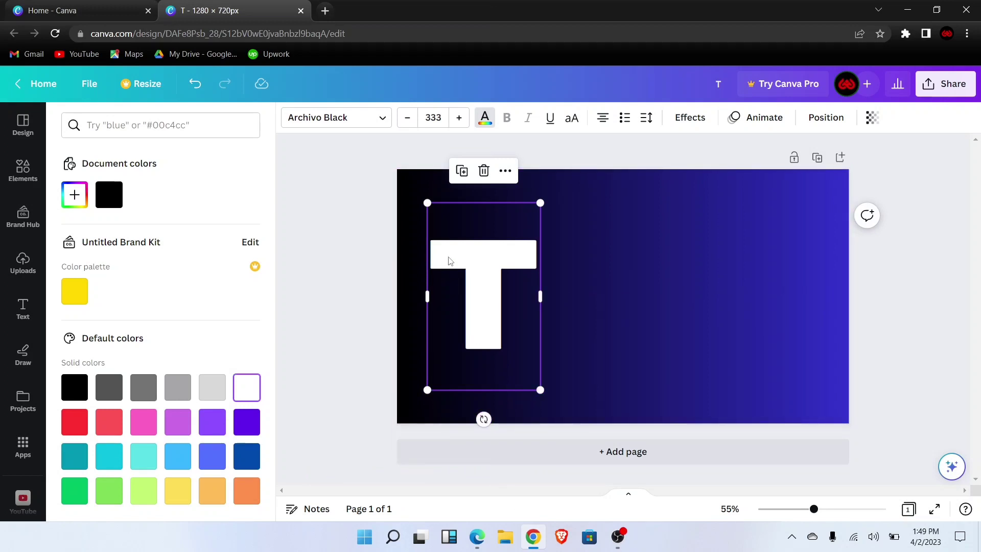
- Apply a Shadow effect to the T with offset 29, direction -13, blur 35 and transparency 29
left_click(698, 122)
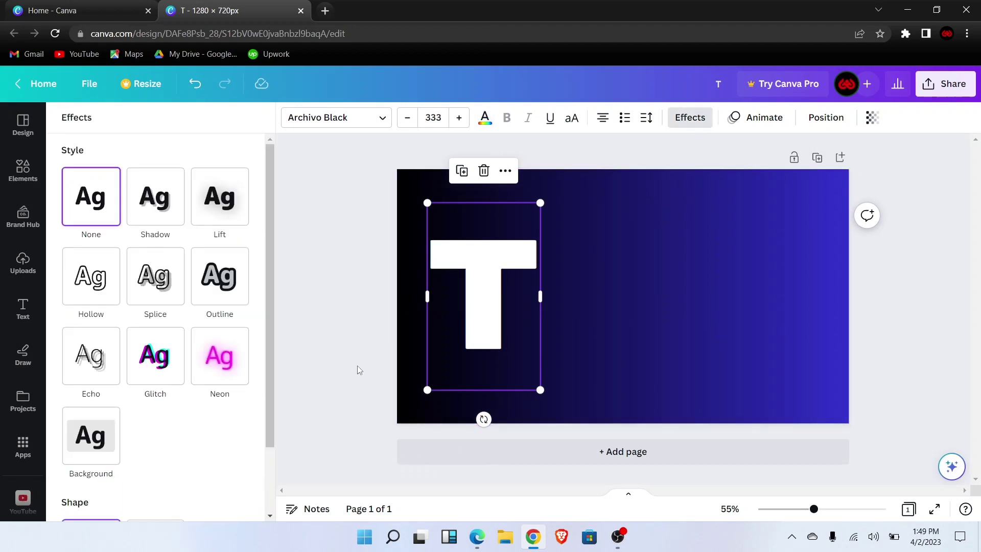
left_click(144, 225)
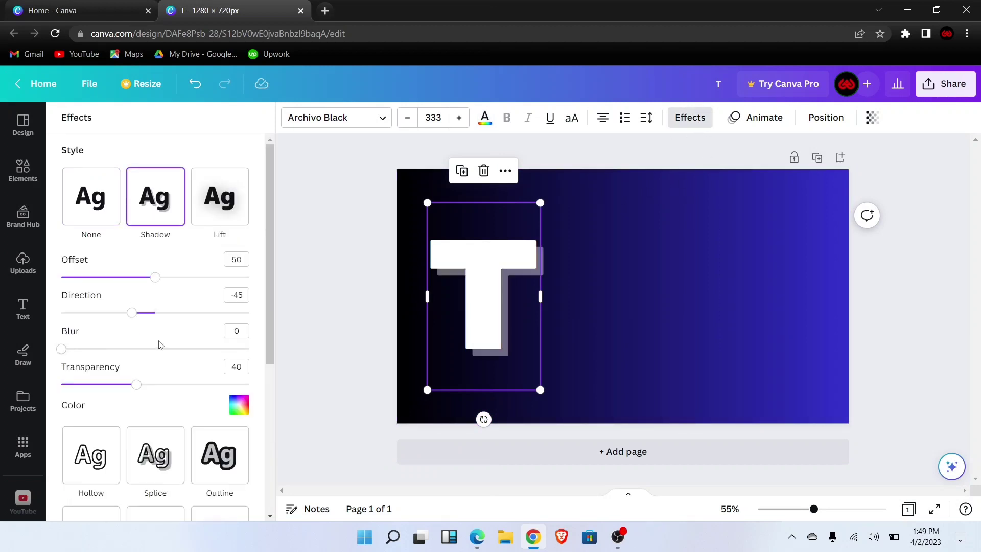
left_click_drag(156, 279, 146, 318)
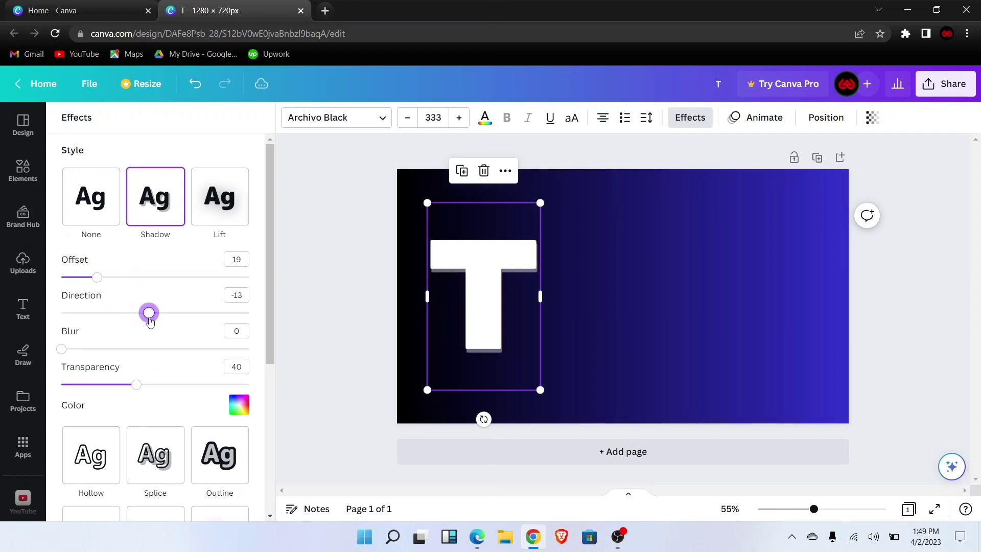
left_click_drag(64, 352, 132, 352)
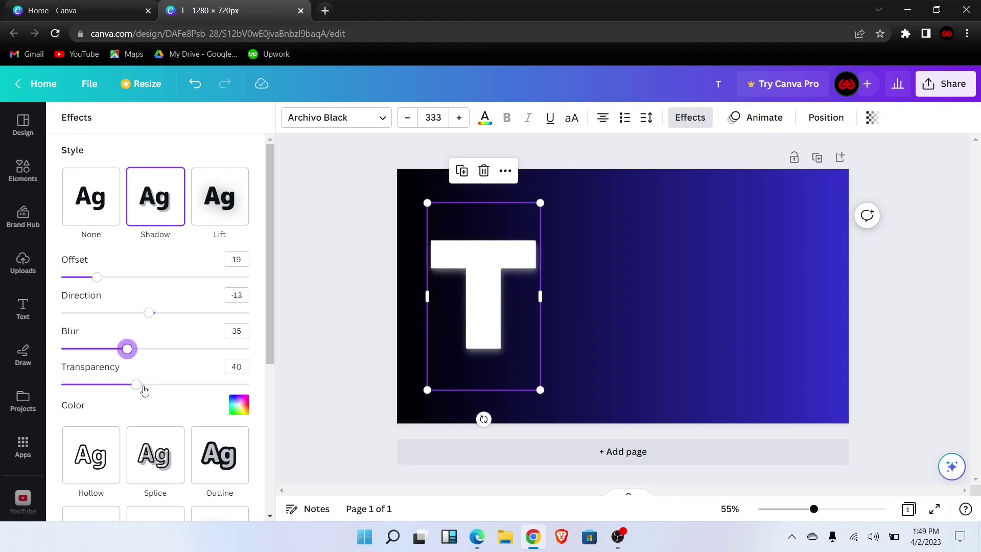
left_click_drag(137, 387, 116, 387)
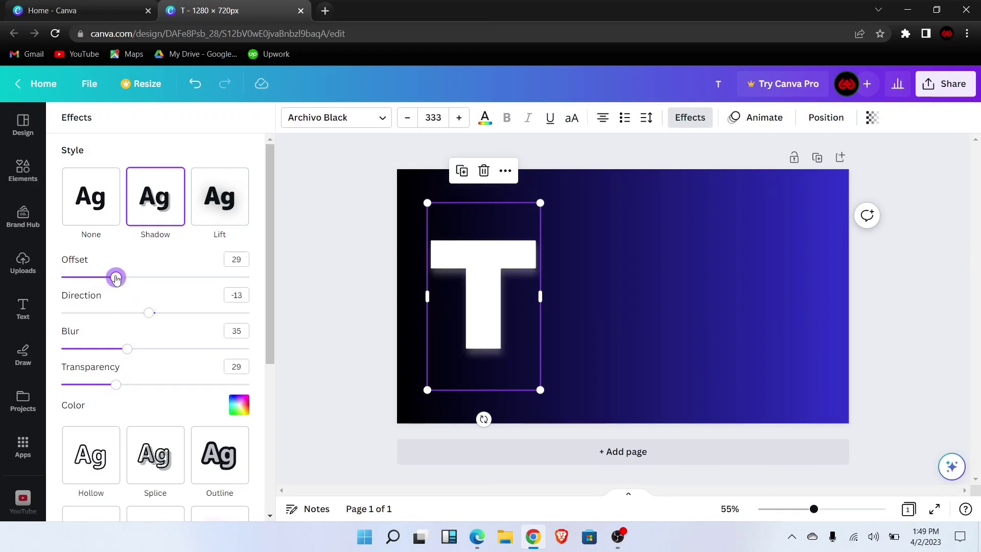
- Set the T's shadow colour to black, #000000
left_click(239, 405)
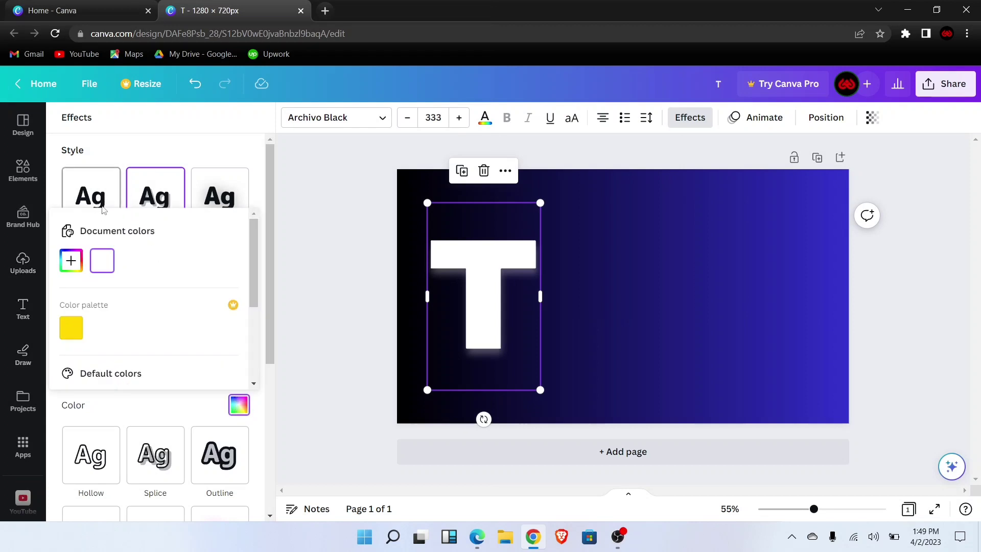
left_click(73, 263)
left_click_drag(157, 320, 221, 341)
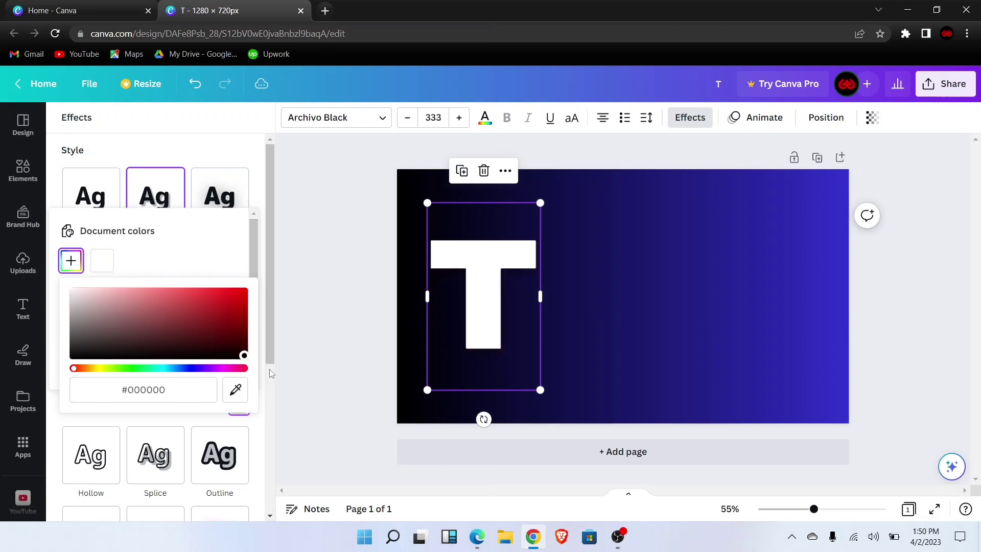
left_click(180, 276)
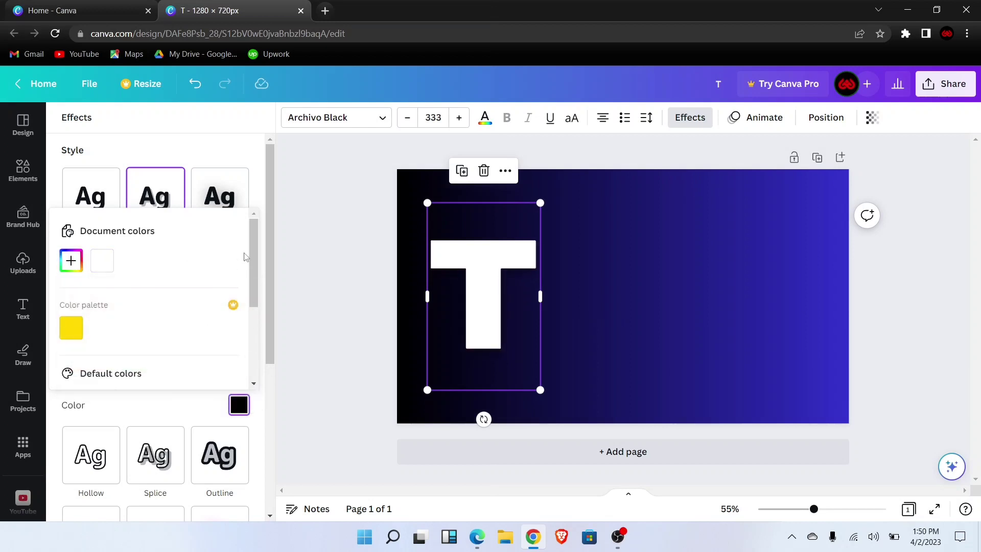
left_click(263, 194)
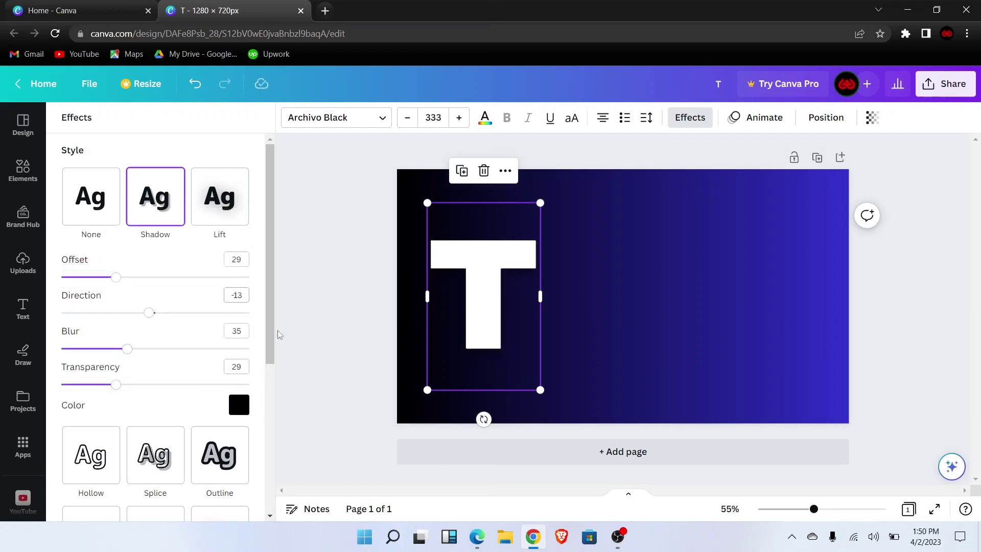
left_click(355, 300)
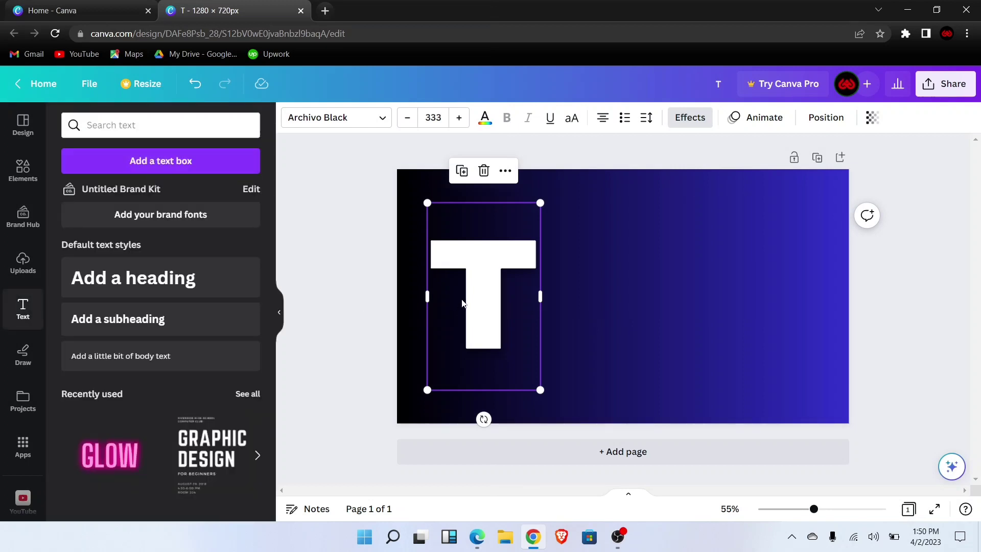
- Duplicate the T, place the copy directly to its right and change its letter to E
left_click(457, 172)
left_click_drag(489, 278, 588, 266)
double_click(590, 265)
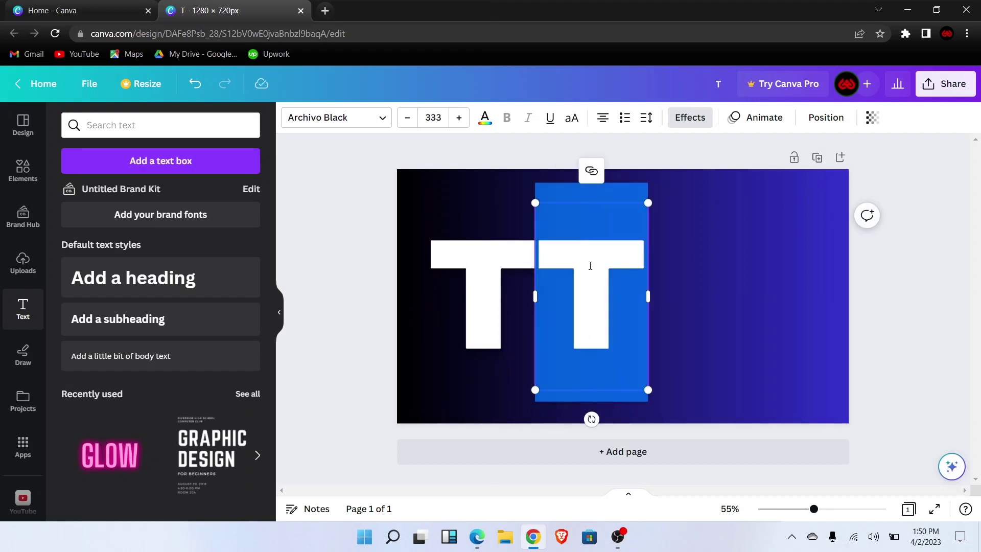
type("E")
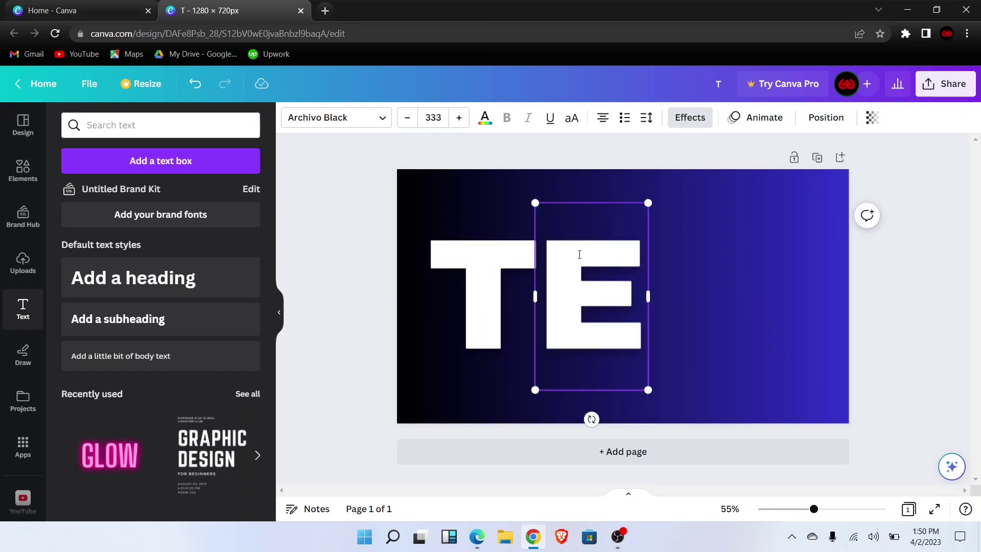
- Duplicate the E, place the copy to its right and change its letter to X
left_click(568, 173)
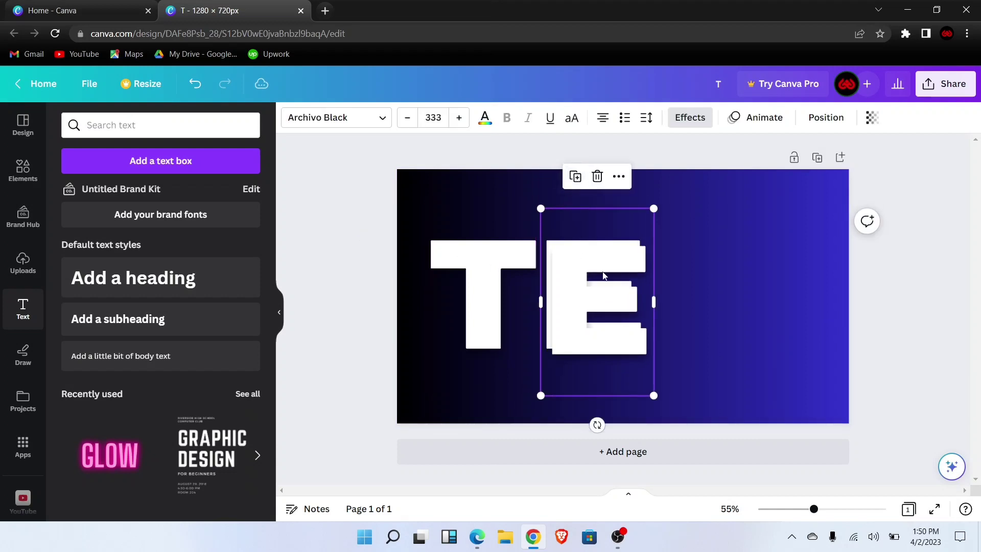
left_click_drag(581, 290, 664, 283)
double_click(672, 281)
type("X")
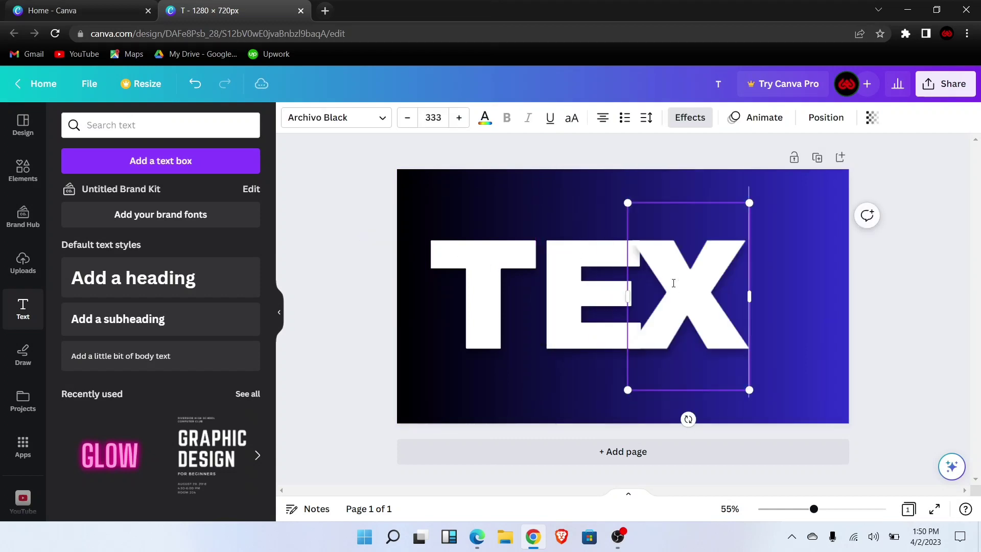
- Duplicate the X, place the copy to its right and change its letter to T to complete the word TEXT
left_click(565, 266)
left_click(686, 230)
left_click(673, 176)
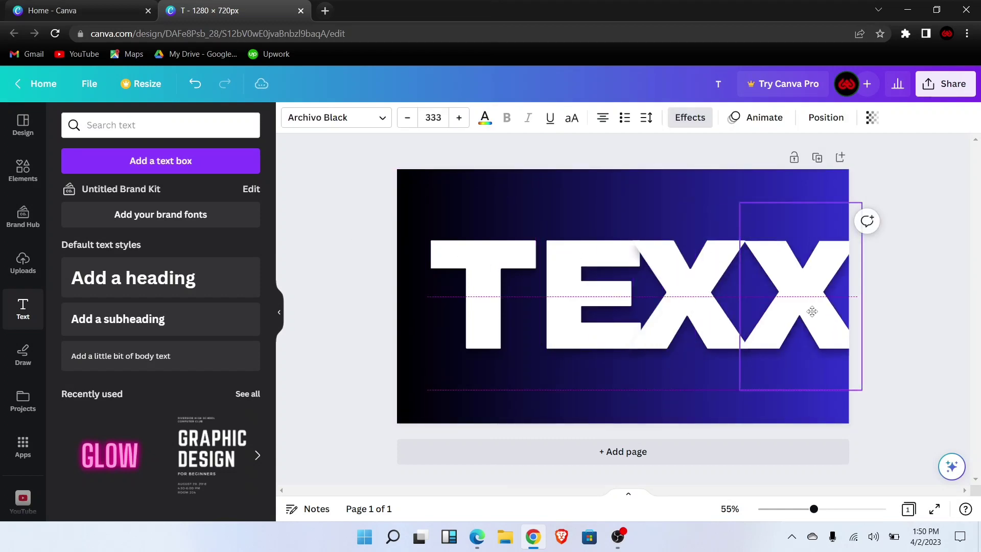
double_click(808, 311)
type("T")
- Move the first T, the E and the X leftwards so the letters of TEXT are more evenly spaced
left_click(411, 268)
left_click_drag(469, 262, 450, 261)
left_click(552, 279)
left_click_drag(552, 278, 532, 279)
left_click_drag(689, 278, 681, 278)
left_click(792, 286)
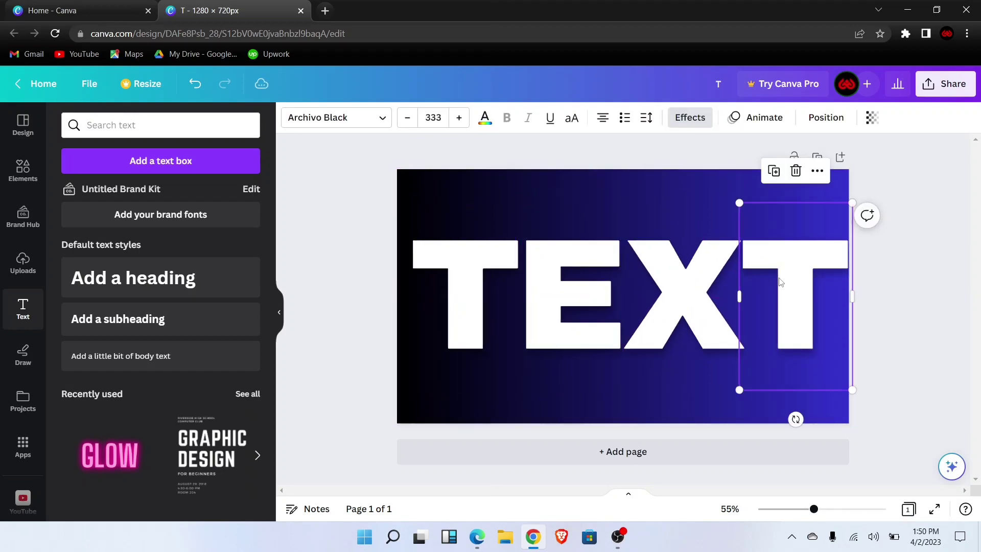
- Scale all four letters down together to about font size 318 and nudge the last T and the X slightly right
left_click_drag(409, 179, 837, 385)
left_click(883, 326)
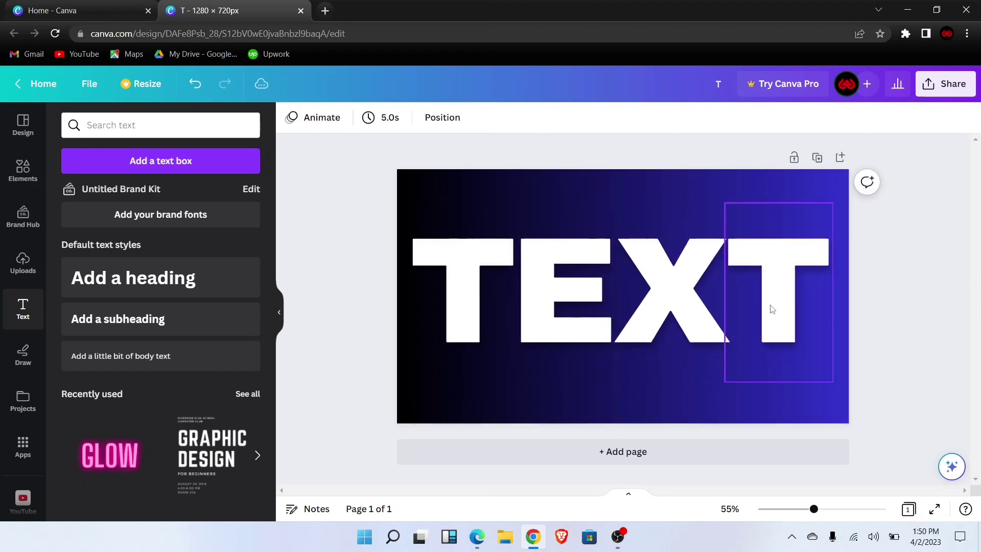
left_click_drag(771, 309, 778, 308)
left_click_drag(691, 305, 696, 305)
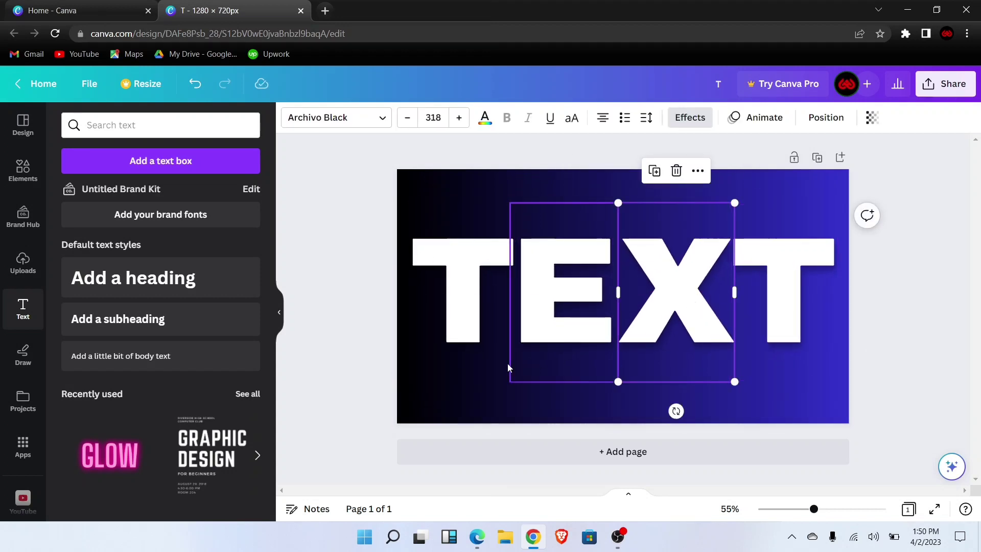
- Rotate the first T slightly clockwise
left_click(484, 318)
left_click_drag(463, 411, 442, 412)
- Tilt the E counterclockwise and move it lower, close beside the first T
left_click(565, 328)
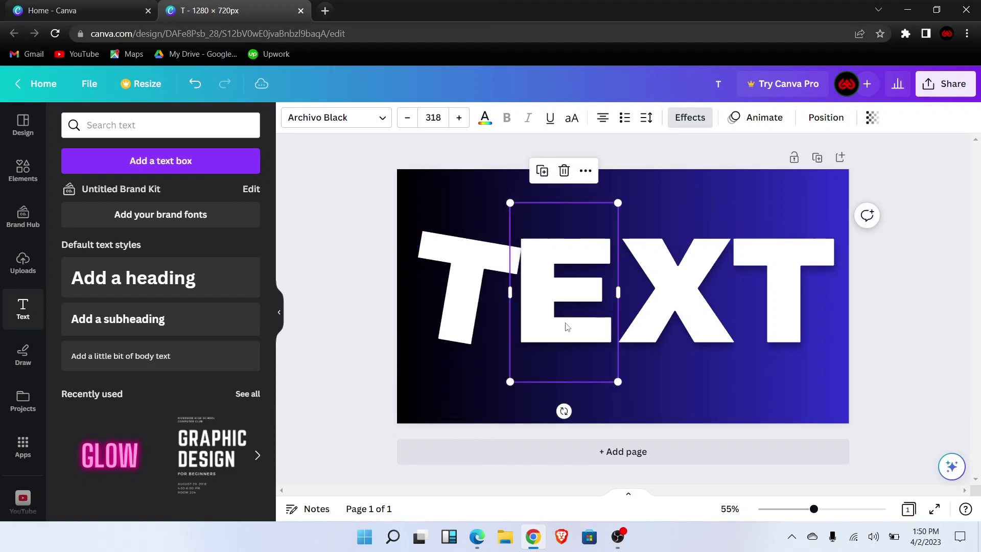
mouse_move(563, 412)
left_mouse_down()
mouse_move(543, 415)
mouse_move(560, 413)
left_mouse_up()
left_click_drag(568, 342, 566, 363)
left_click_drag(555, 432, 595, 414)
left_click_drag(549, 340, 551, 348)
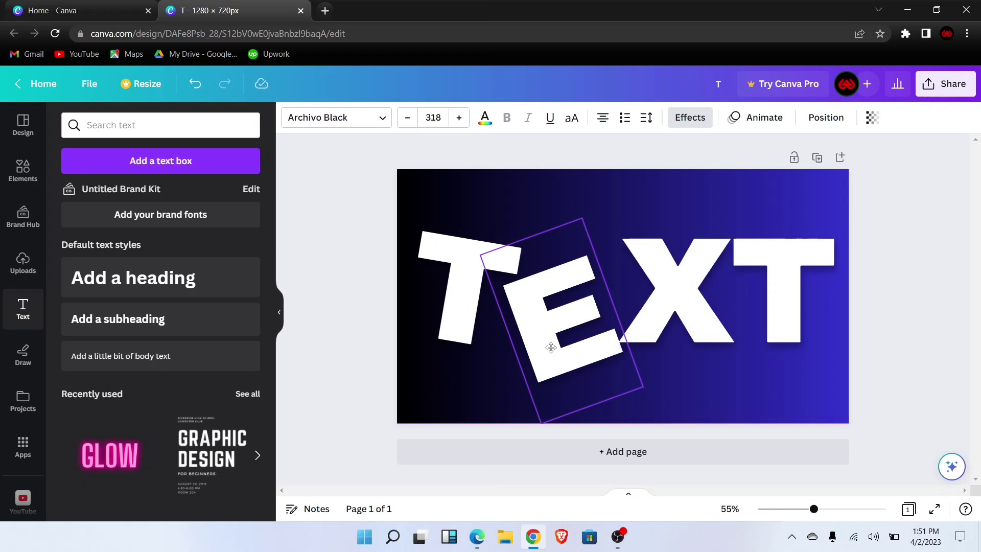
- Tilt the X slightly counterclockwise and the last T slightly clockwise, and nudge the last T closer to the X
left_click(670, 319)
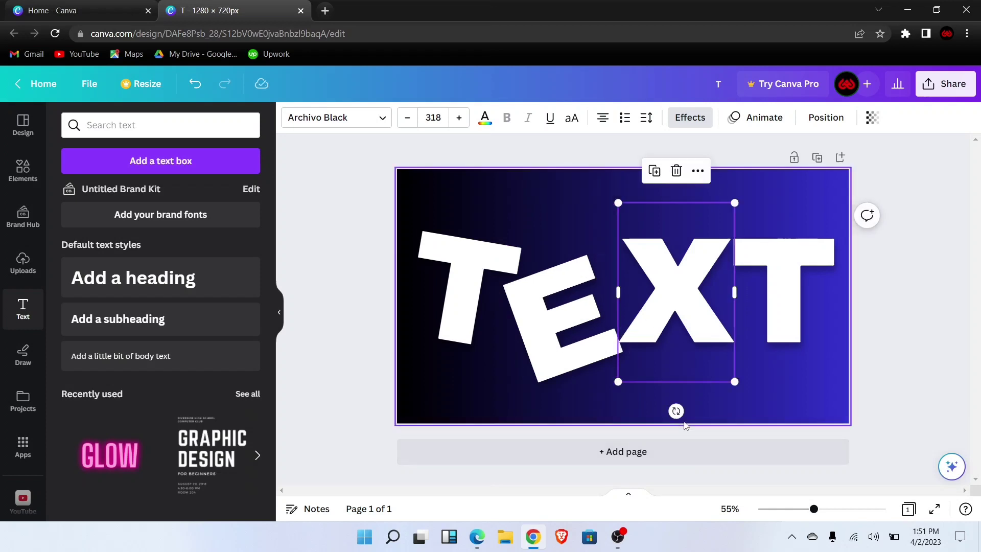
left_click_drag(676, 412, 703, 411)
left_click(778, 340)
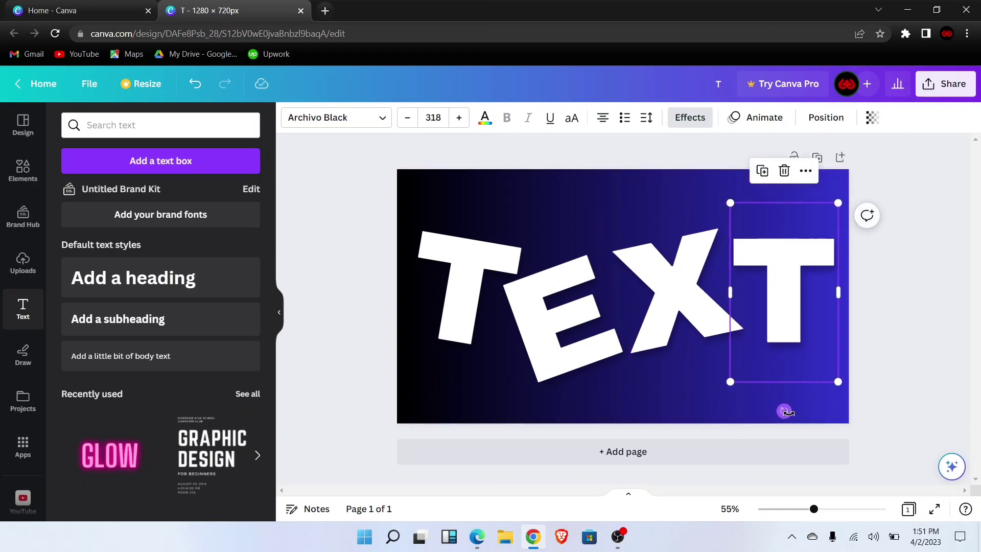
left_click_drag(785, 412, 760, 409)
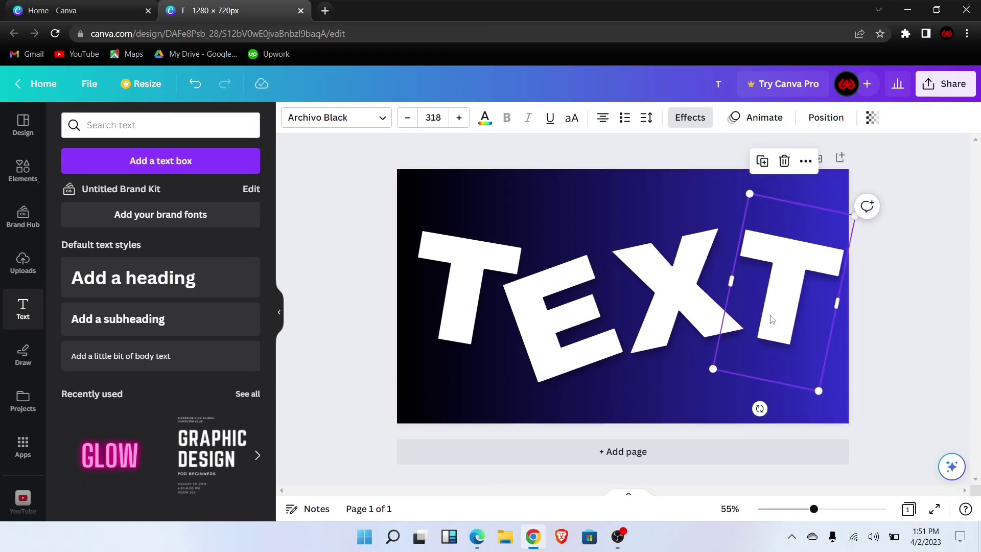
left_click_drag(772, 320, 766, 320)
- Reduce the clockwise tilt of the first T and nudge the E slightly up and to the right
left_click(612, 364)
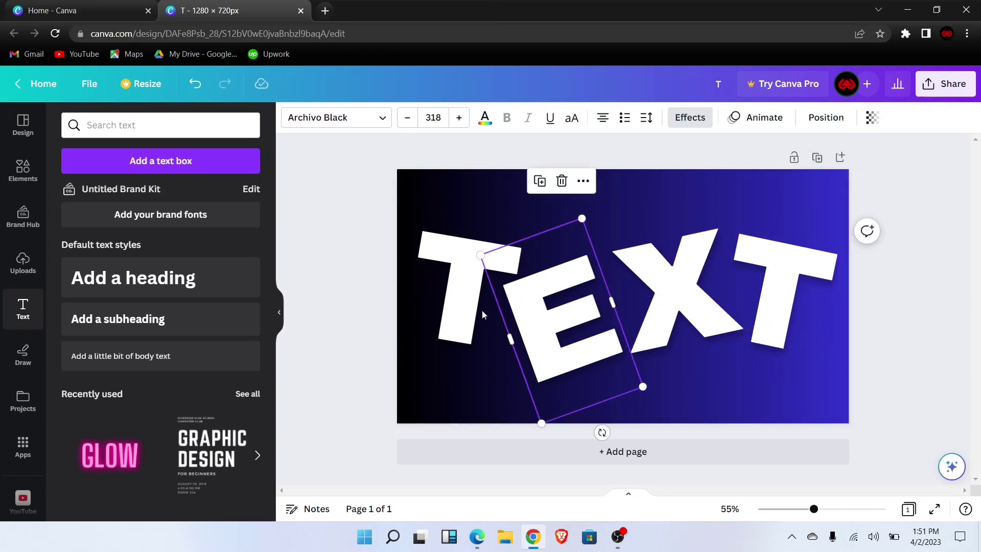
left_click(464, 311)
left_click_drag(445, 411, 456, 410)
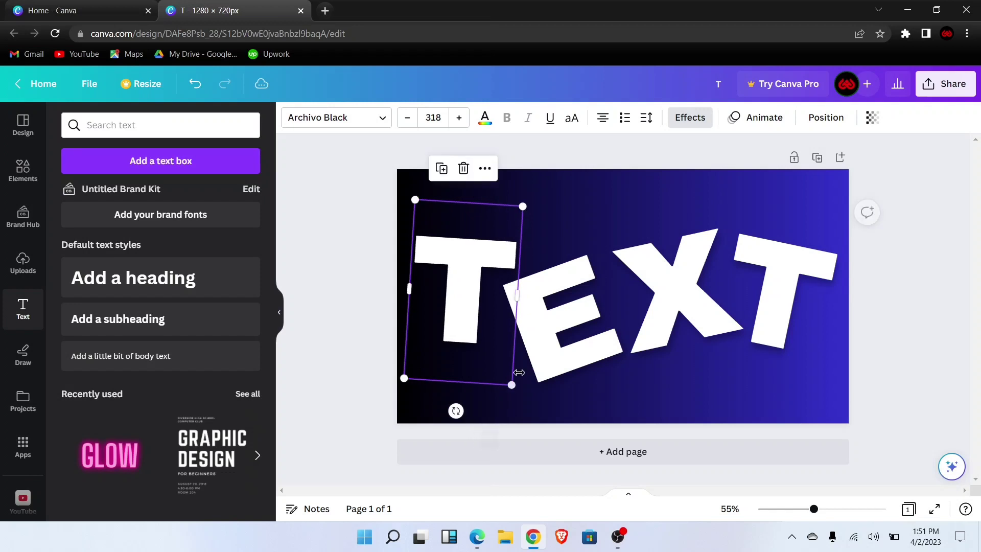
left_click_drag(548, 357, 547, 351)
left_click(901, 309)
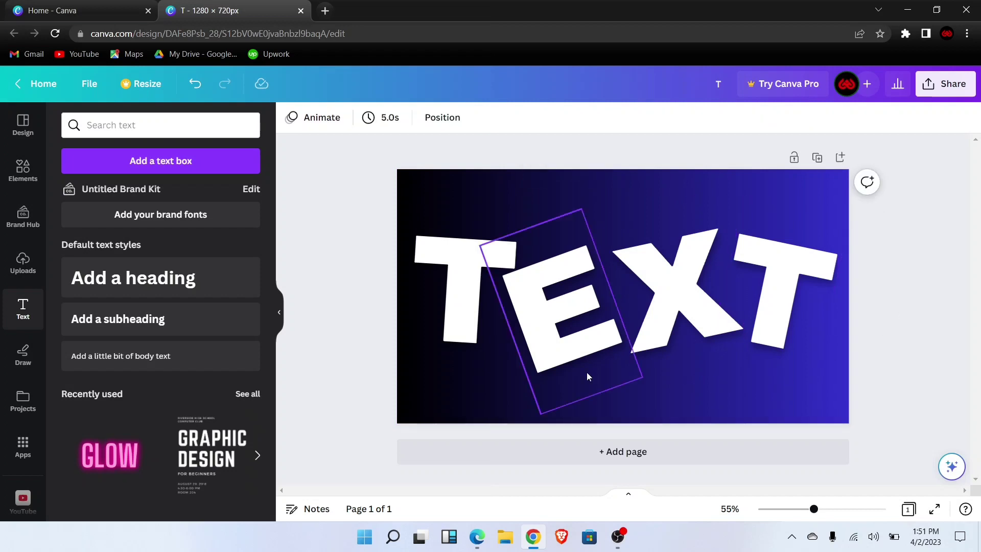
left_click(561, 356)
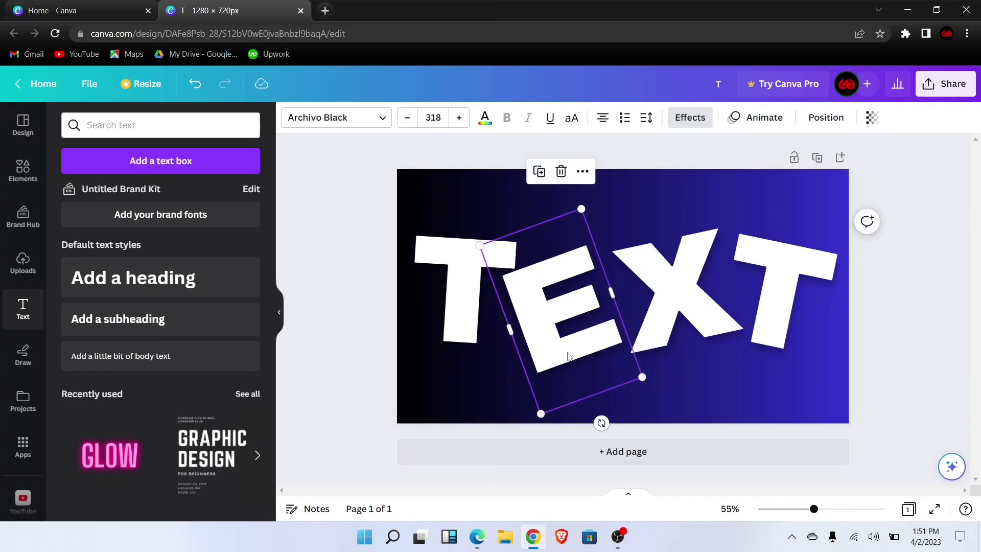
left_click_drag(568, 352, 567, 353)
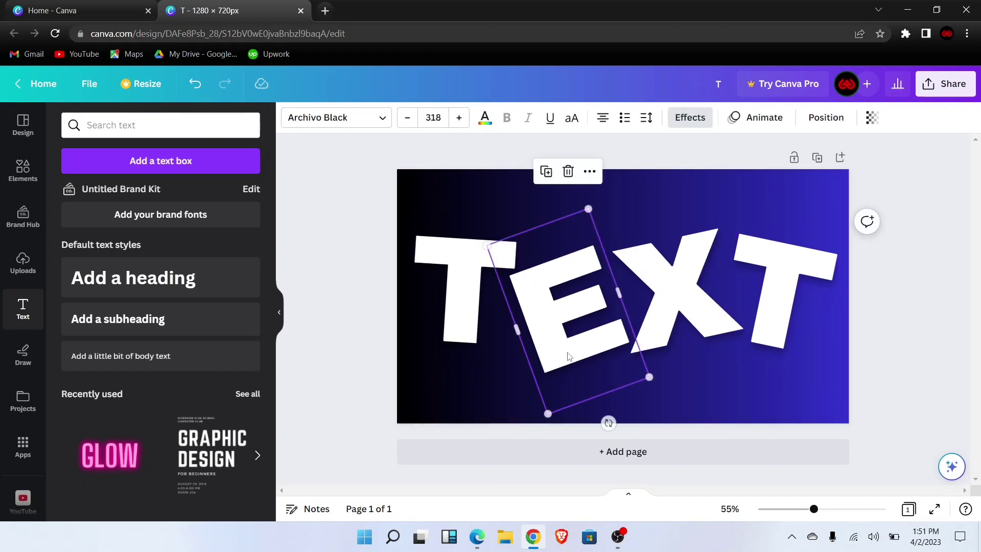
left_click(345, 263)
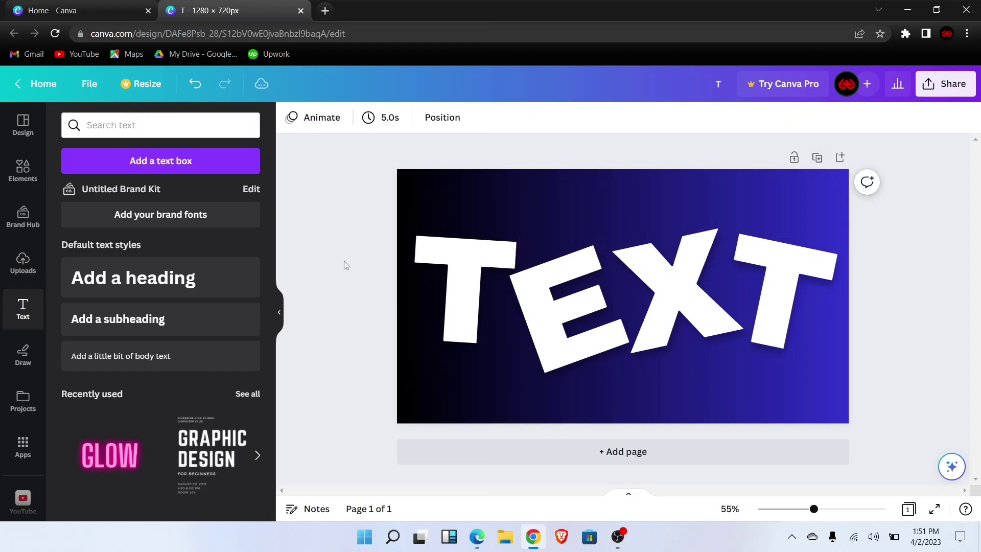
- Search the elements for Circle and add the plain circle from Lines & Shapes to the design
left_click(23, 171)
left_click(123, 126)
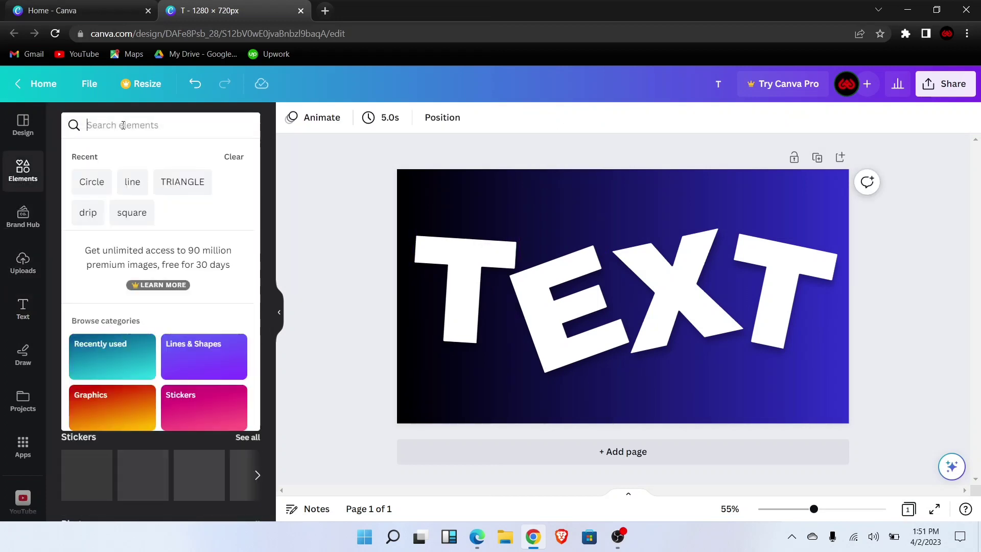
left_click(99, 184)
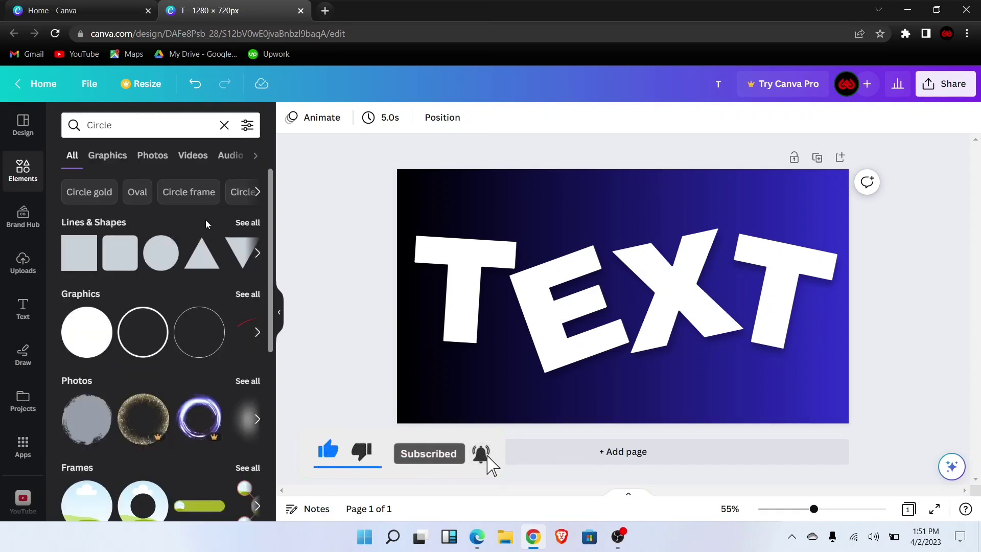
left_click(241, 225)
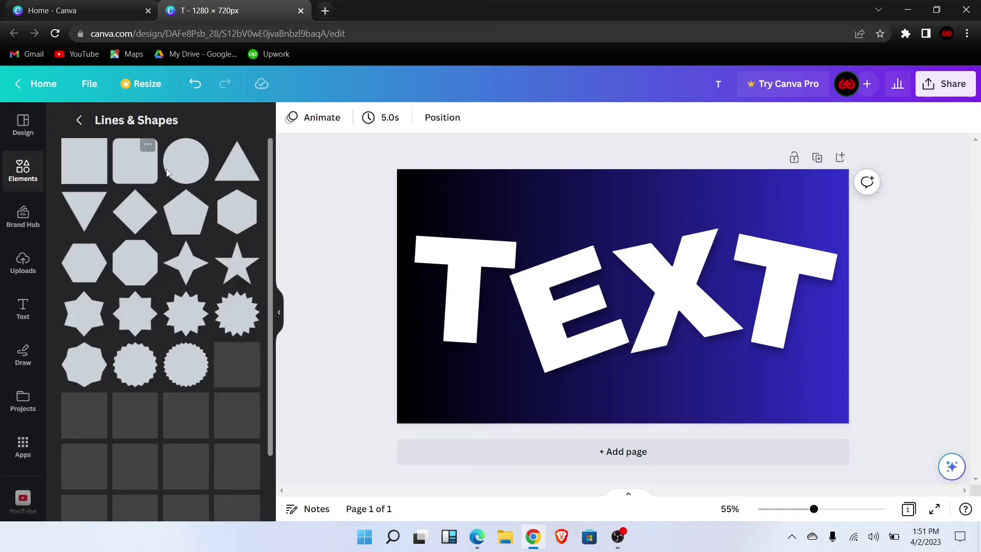
left_click(186, 162)
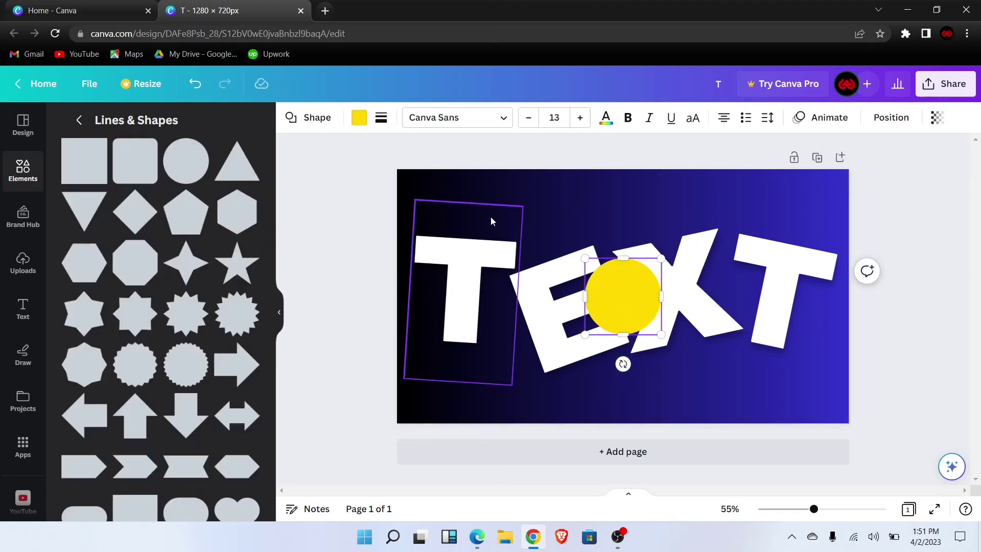
- Colour the circle black, shrink it to a small dot and place it at the right end of the first T's crossbar
left_click_drag(631, 297, 480, 307)
left_click(359, 117)
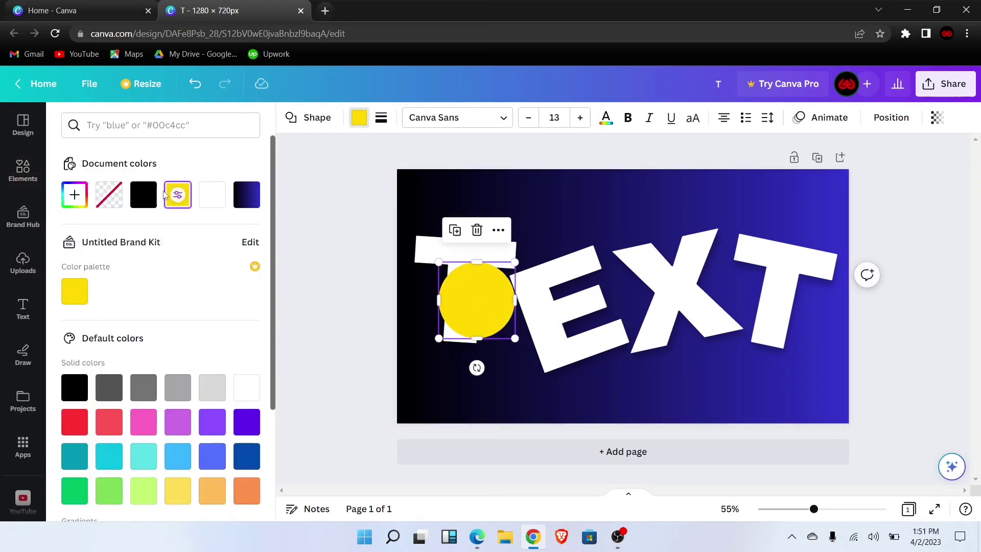
left_click(144, 194)
left_click_drag(509, 335, 504, 257)
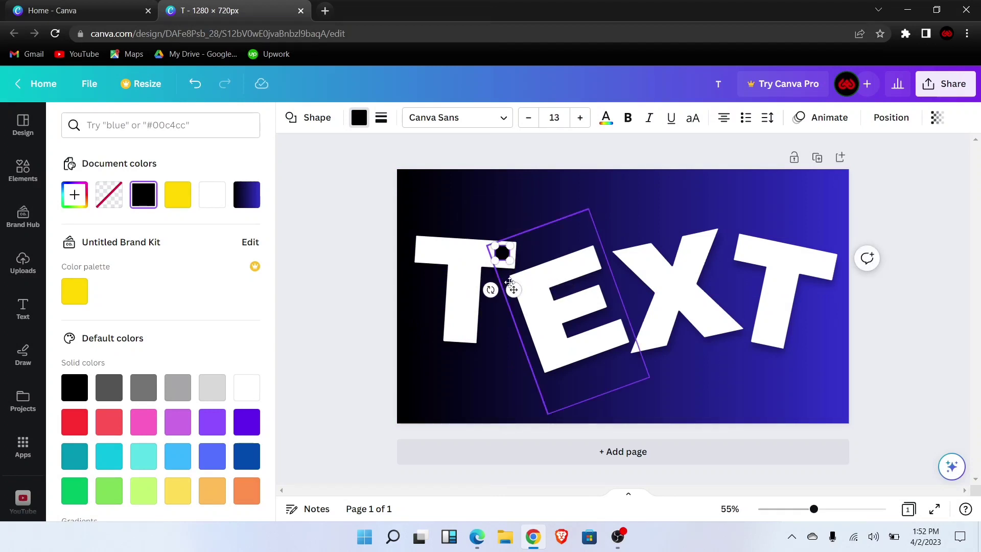
left_click(446, 305)
left_click(363, 264)
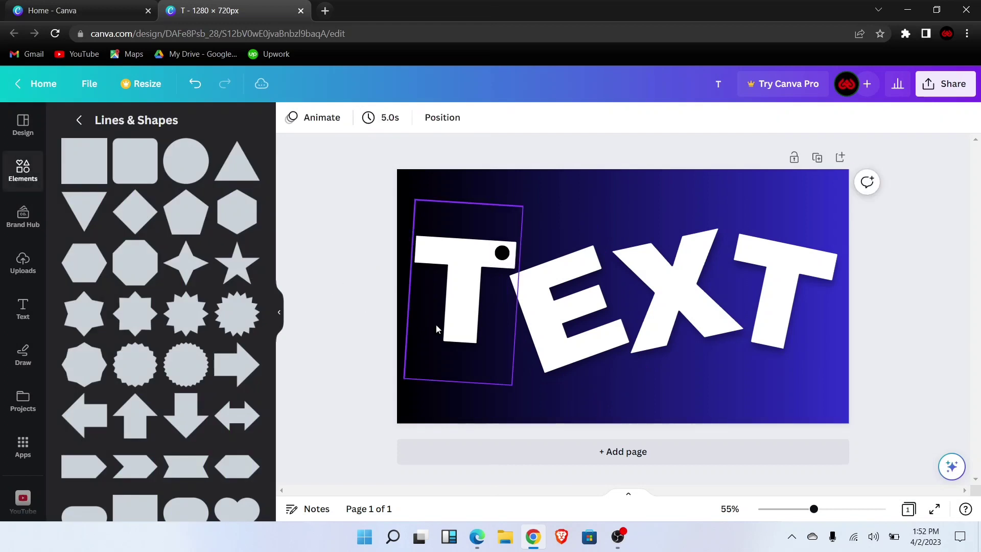
left_click(503, 254)
left_click_drag(503, 254, 505, 260)
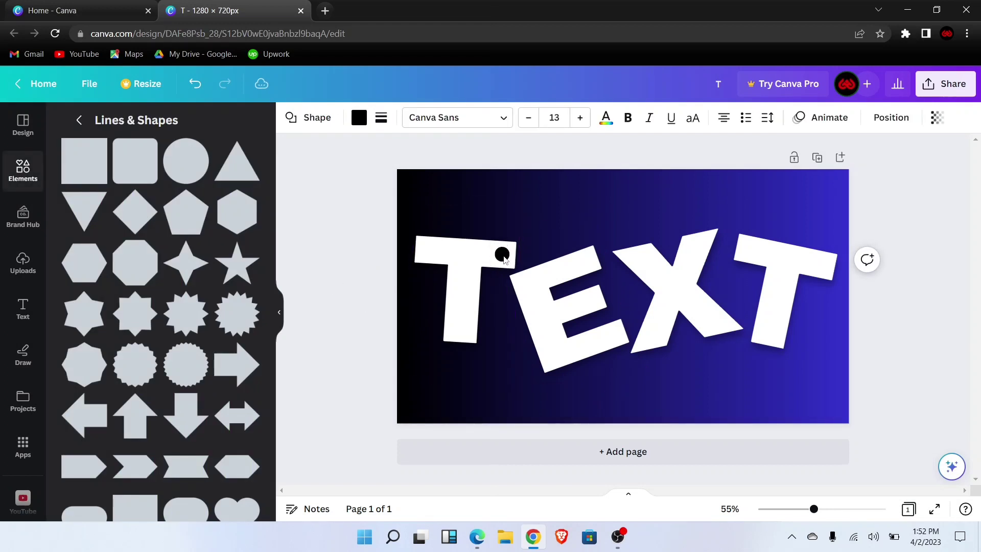
left_click(365, 259)
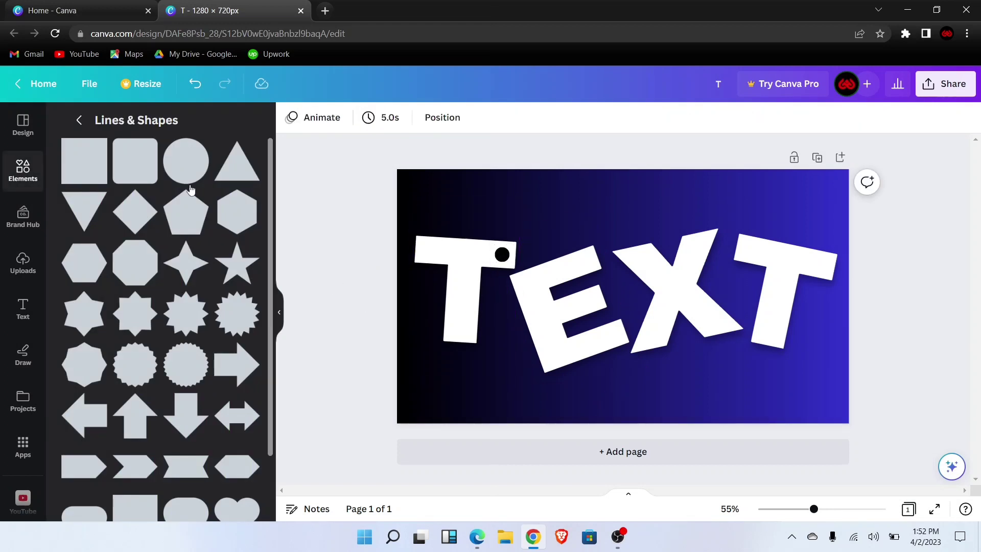
- Add a solid line from the line elements, turn it vertical and place its lower end on the black dot
left_click(2, 172)
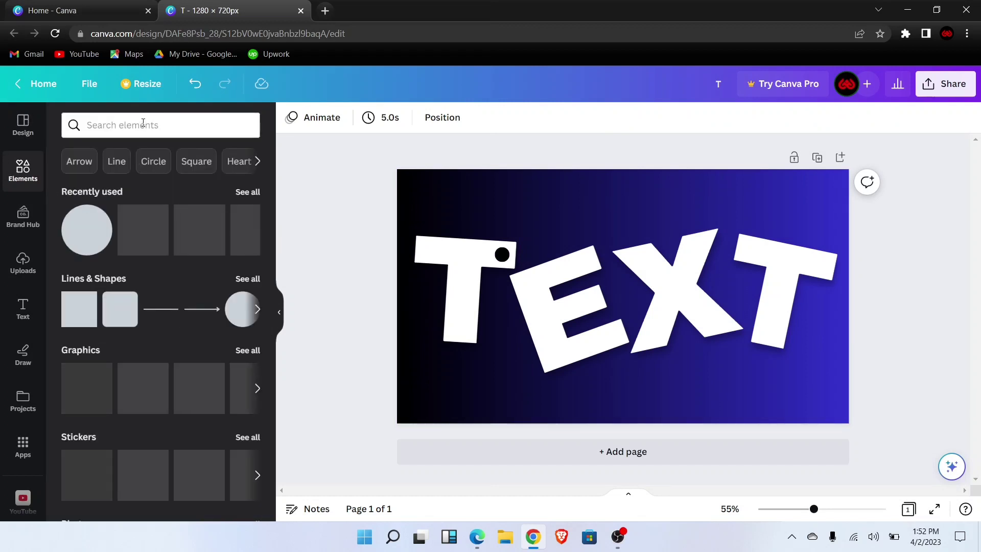
left_click(122, 141)
left_click(133, 181)
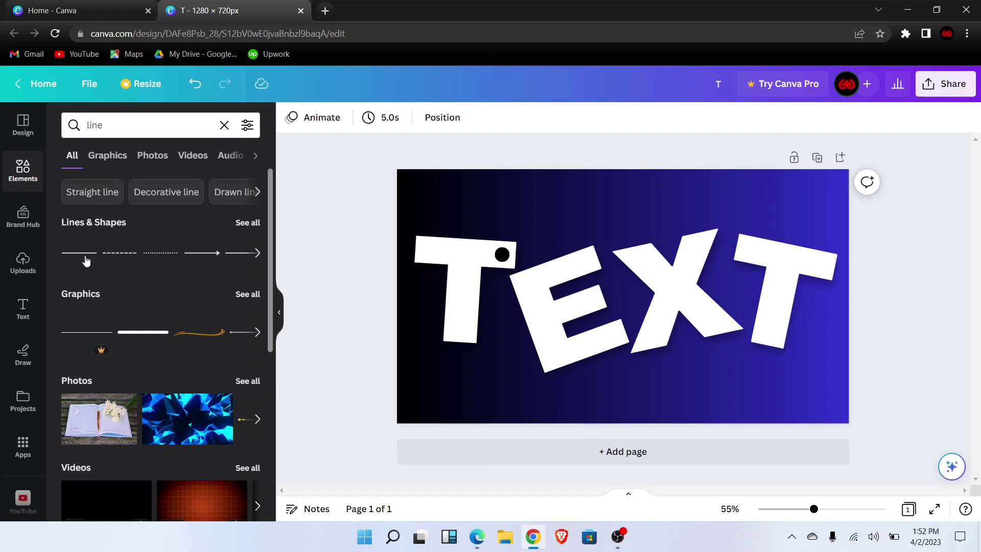
left_click(86, 261)
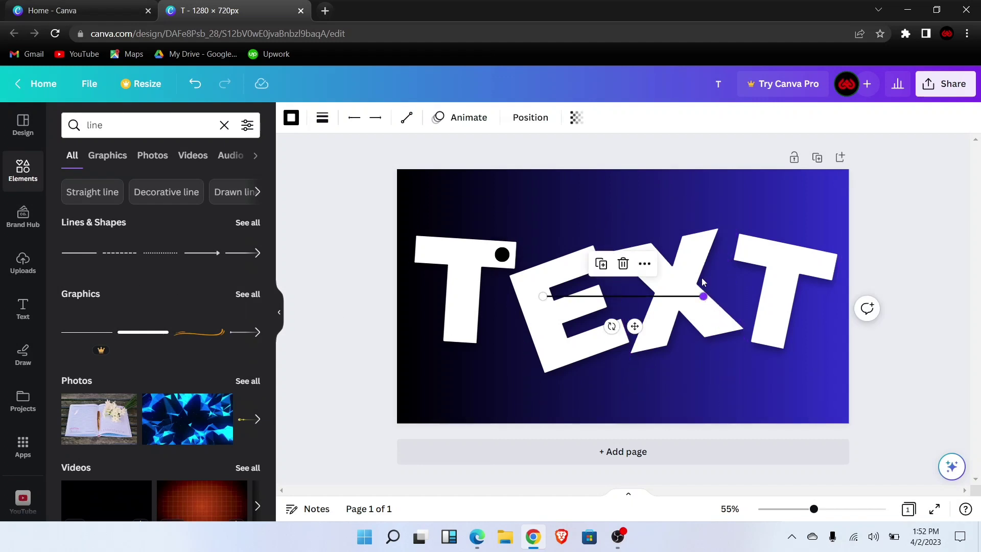
left_click_drag(703, 296, 543, 139)
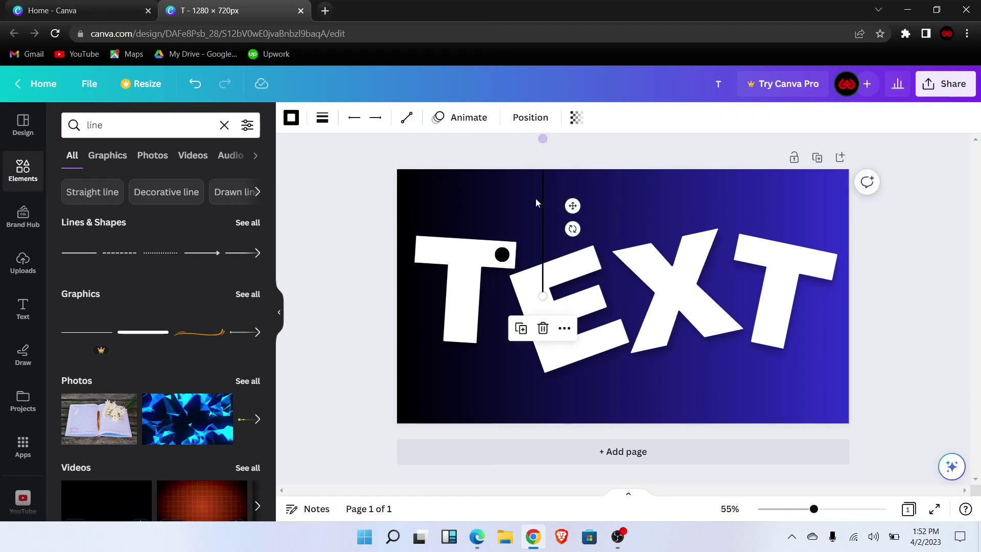
left_click_drag(543, 246, 504, 206)
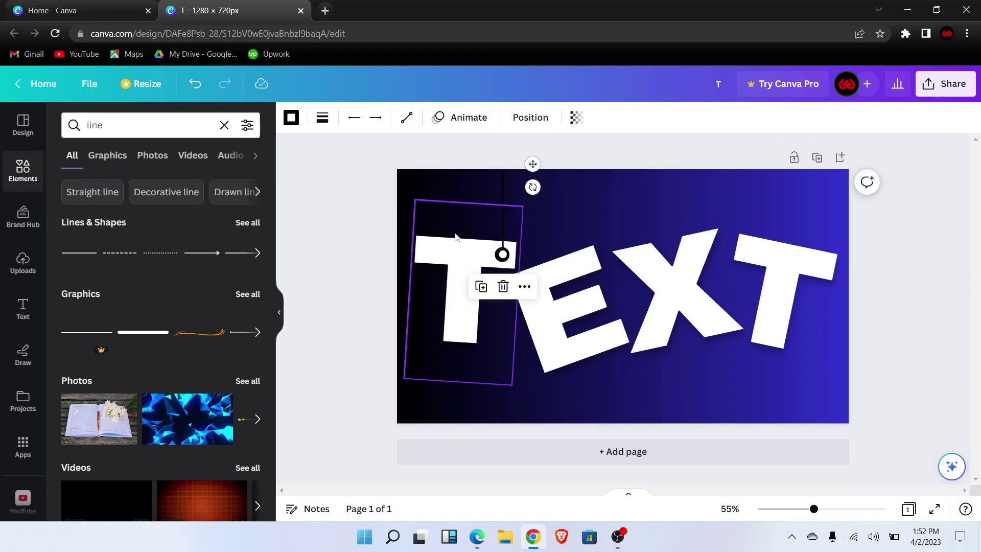
- Make the vertical line white and thicker, and nudge it left to centre it on the black dot
left_click(290, 119)
left_click(141, 202)
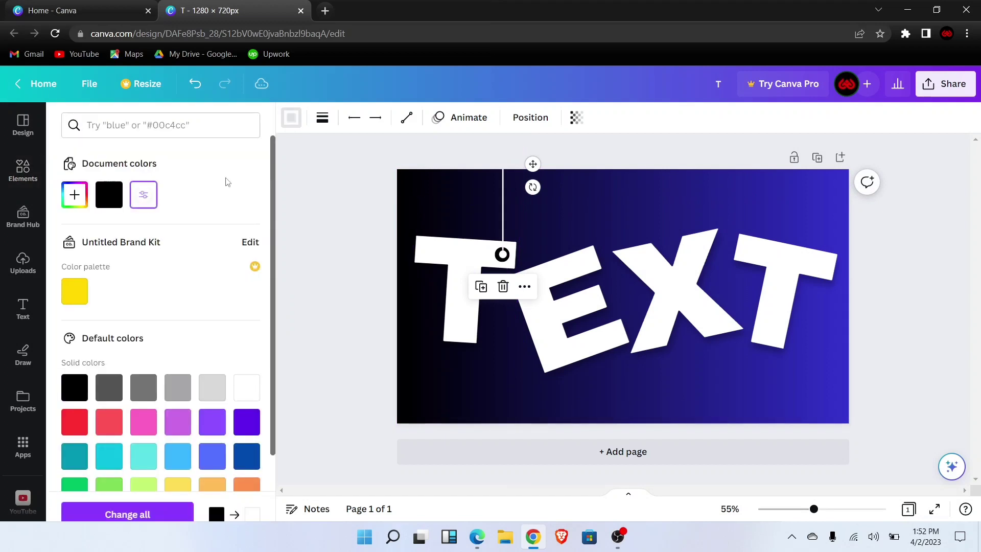
left_click(331, 129)
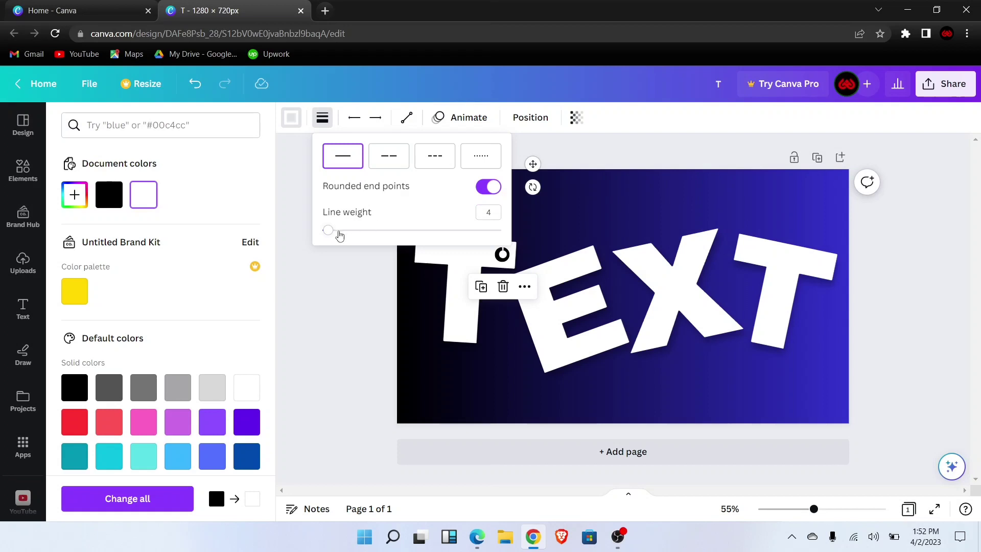
left_click(338, 231)
left_click(341, 299)
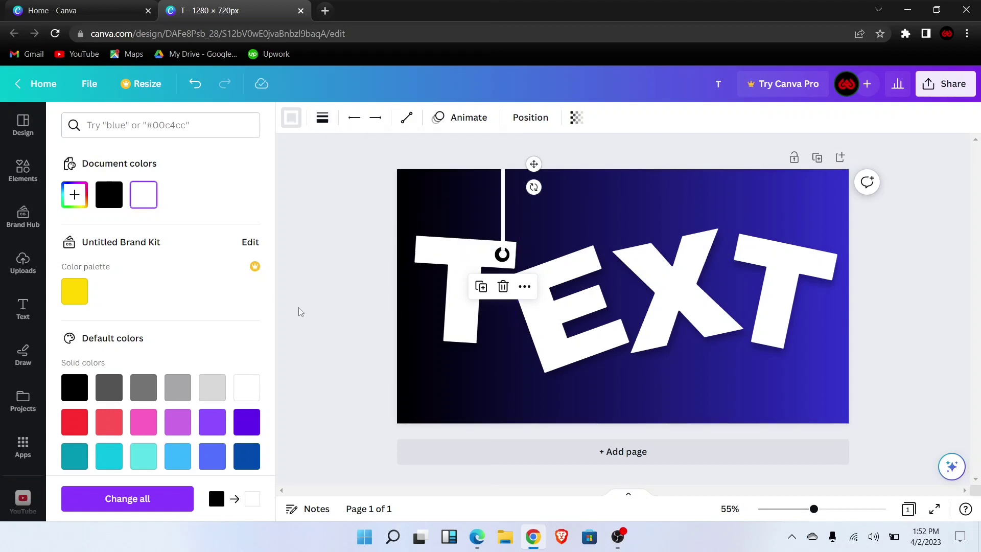
left_click(328, 299)
left_click(366, 336)
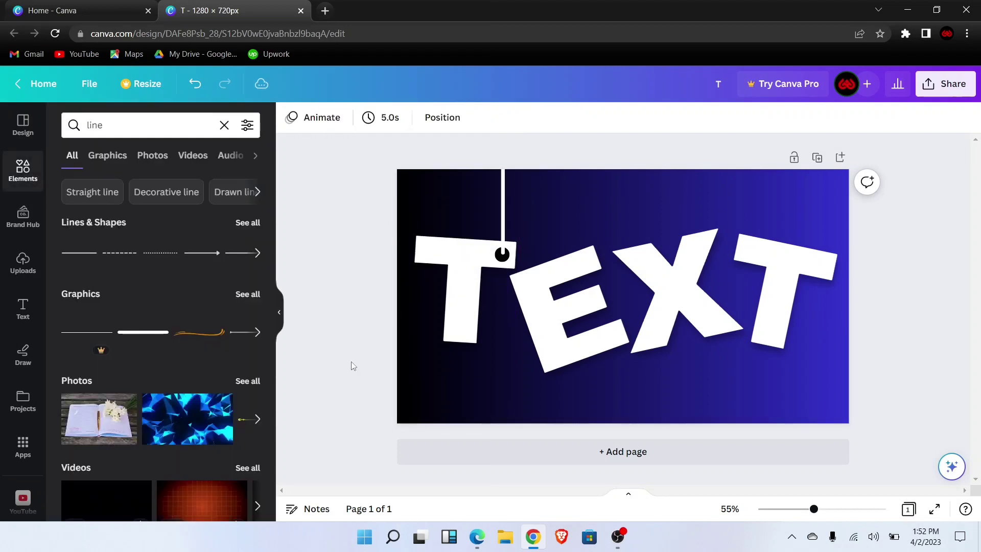
left_click(503, 220)
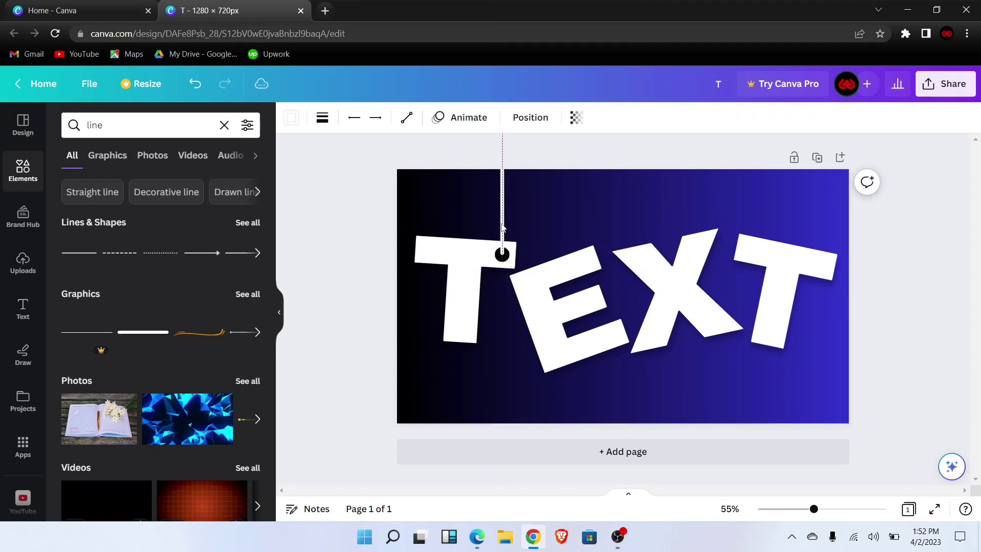
left_click(366, 252)
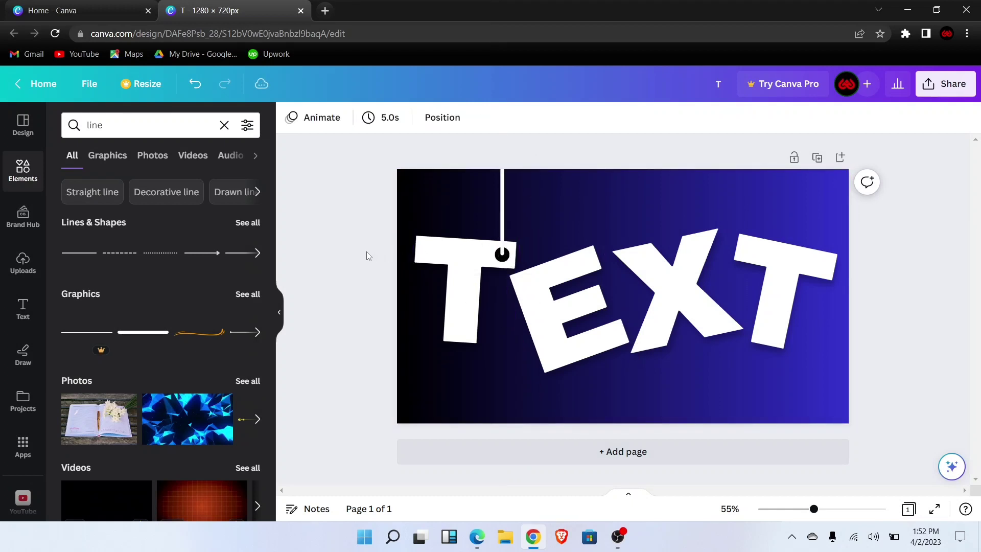
- Group the black dot with the white vertical line above it
left_click(507, 258)
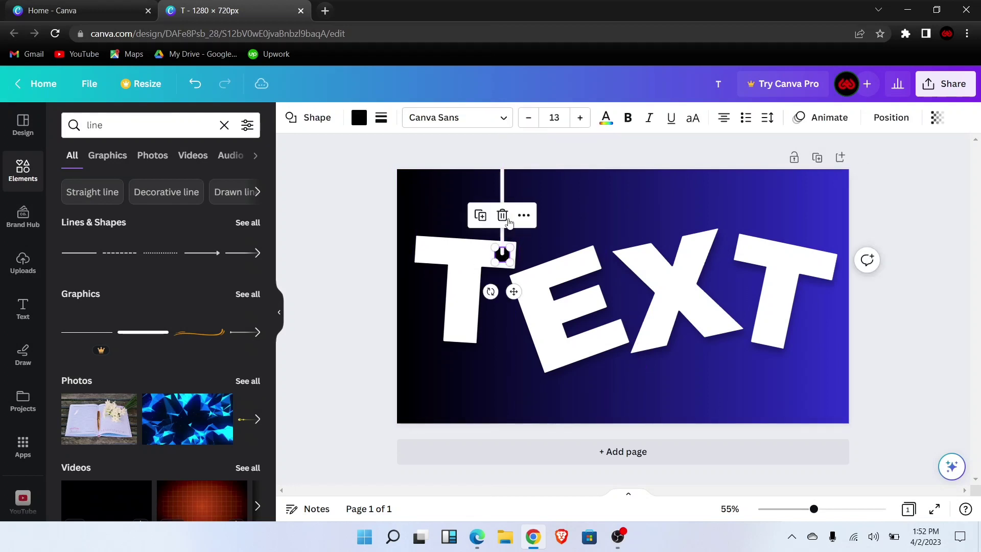
left_click(503, 191, "shift")
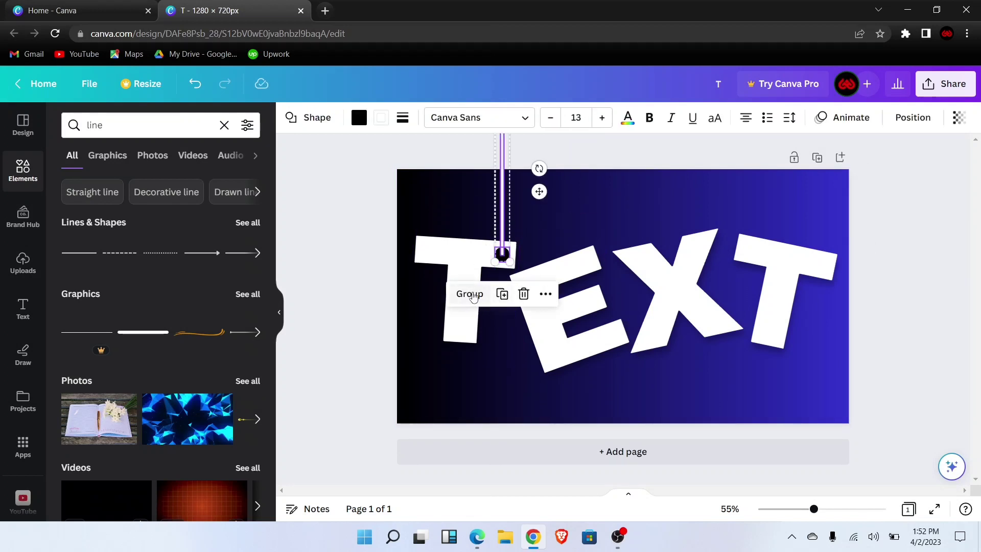
left_click(473, 295)
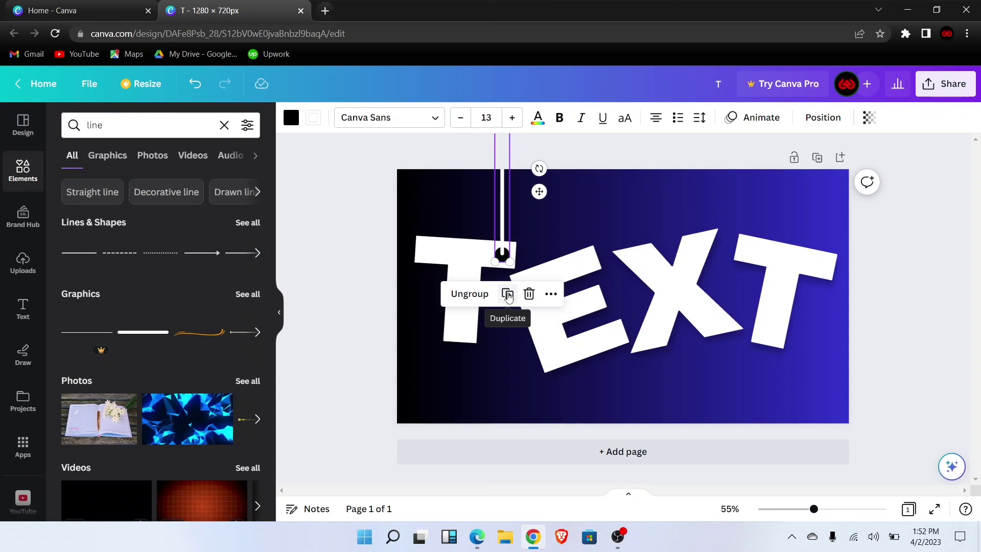
- Duplicate the dot-and-line group and place the copy on the E's upper right corner
left_click(507, 294)
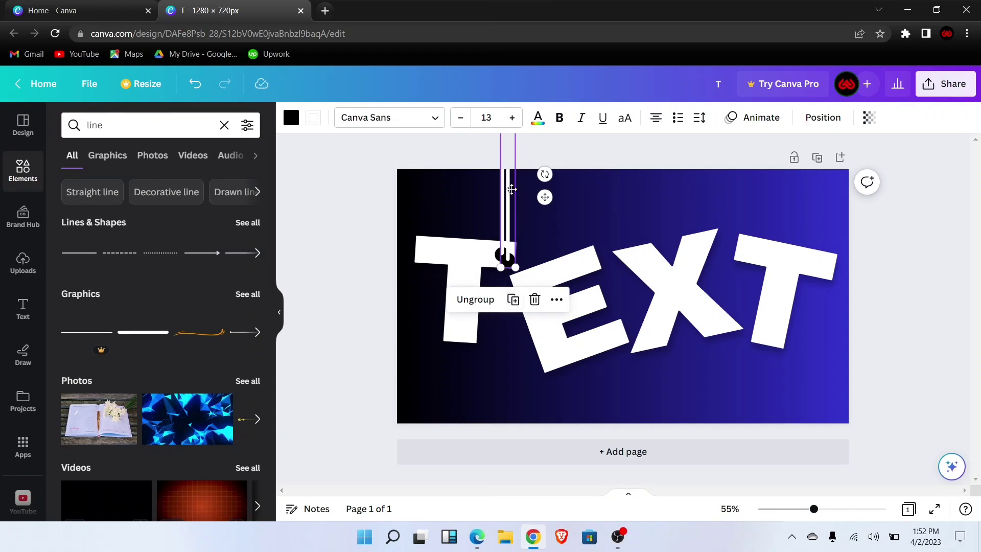
left_click_drag(512, 189, 585, 189)
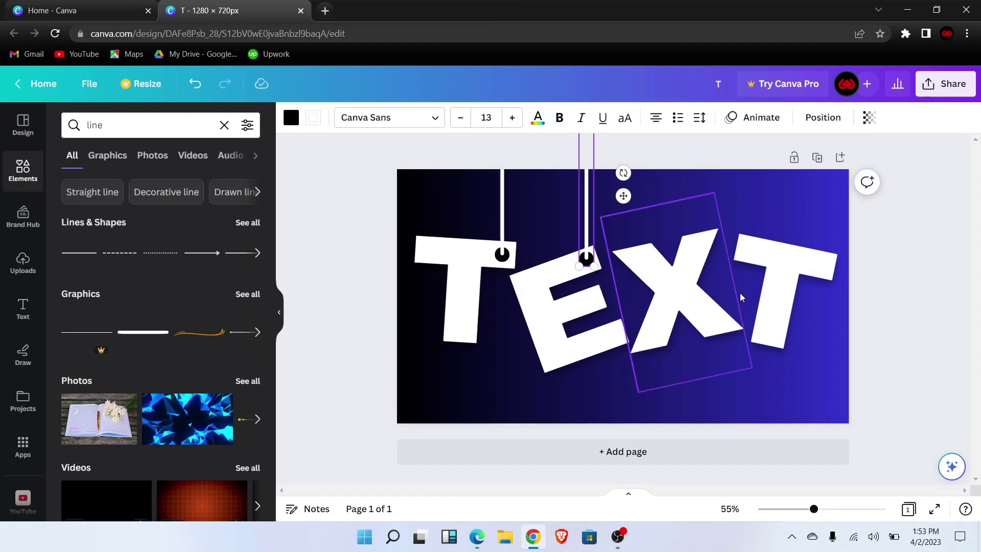
left_click(893, 329)
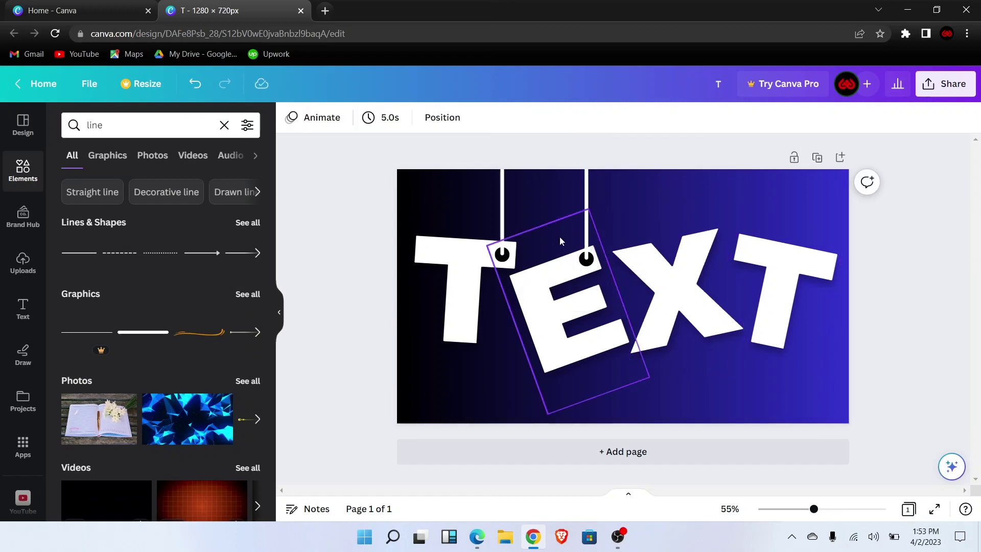
- Duplicate the E's dot-and-line group and place the copy on the X's upper right corner
left_click(587, 257)
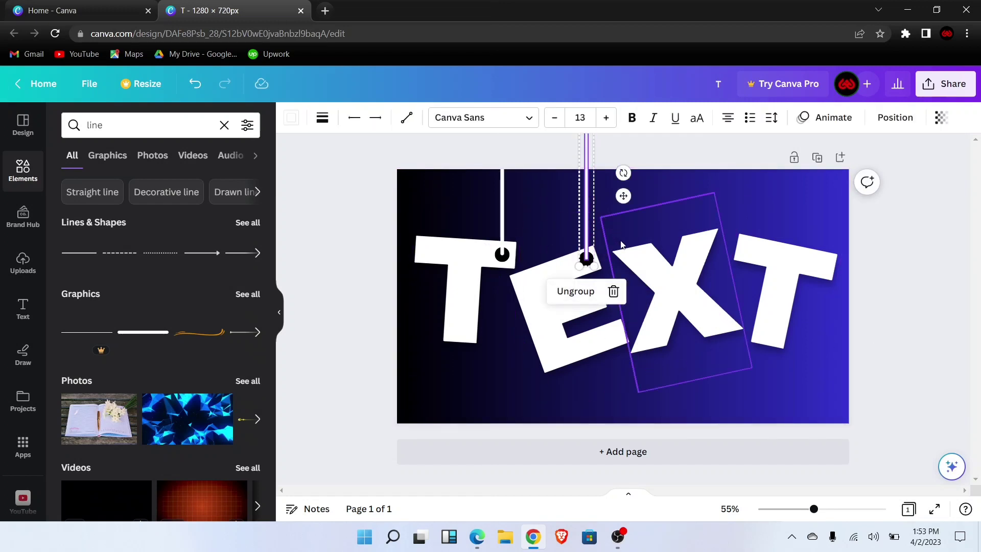
left_click(601, 239)
left_click(588, 235)
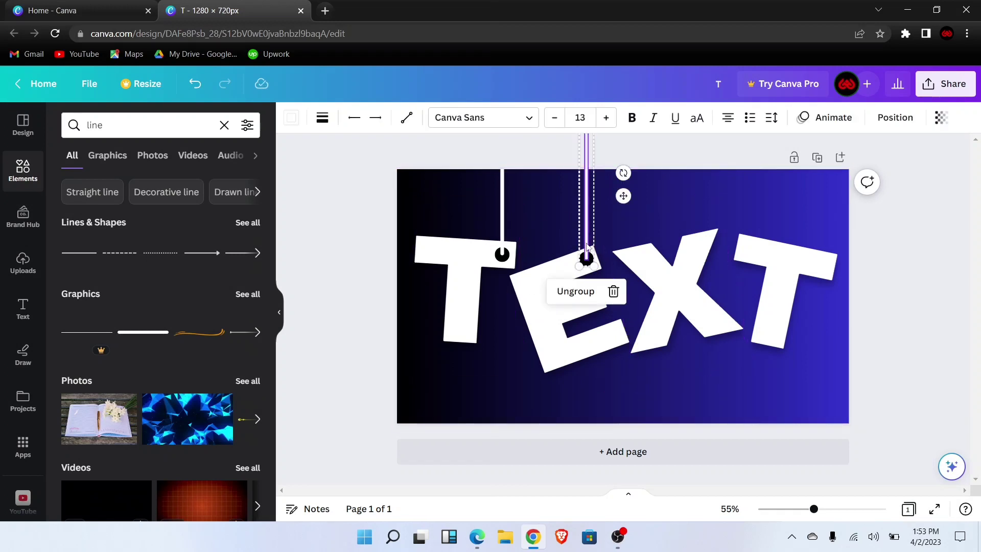
right_click(588, 247)
left_click(588, 249)
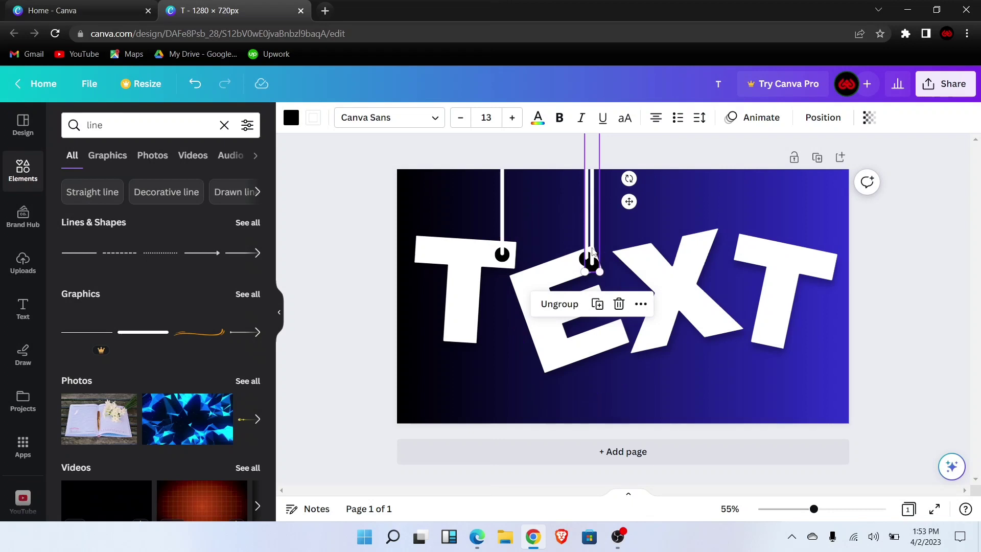
left_click_drag(592, 251, 700, 228)
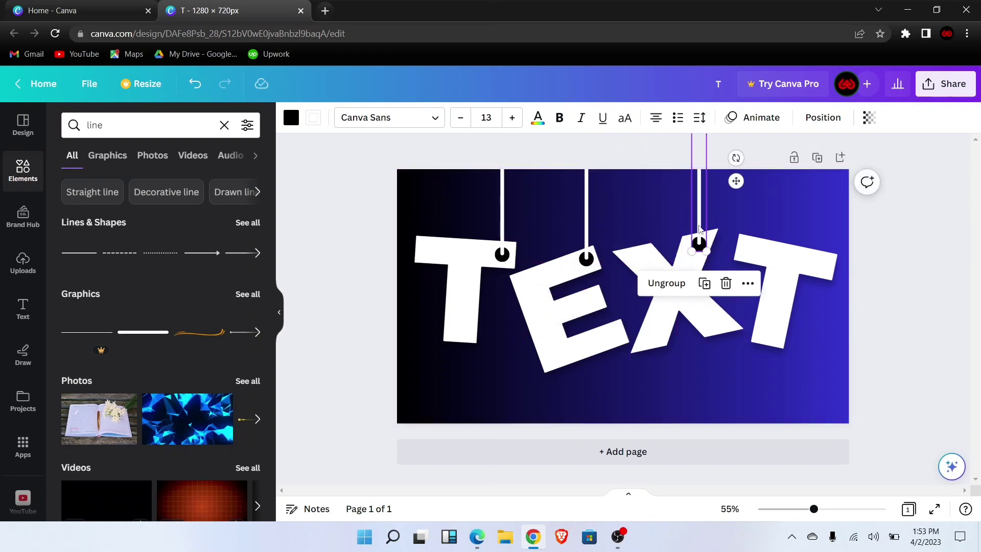
- Duplicate the X's dot-and-line group and place the copy on the last T's upper left corner
right_click(699, 230)
left_click(728, 264)
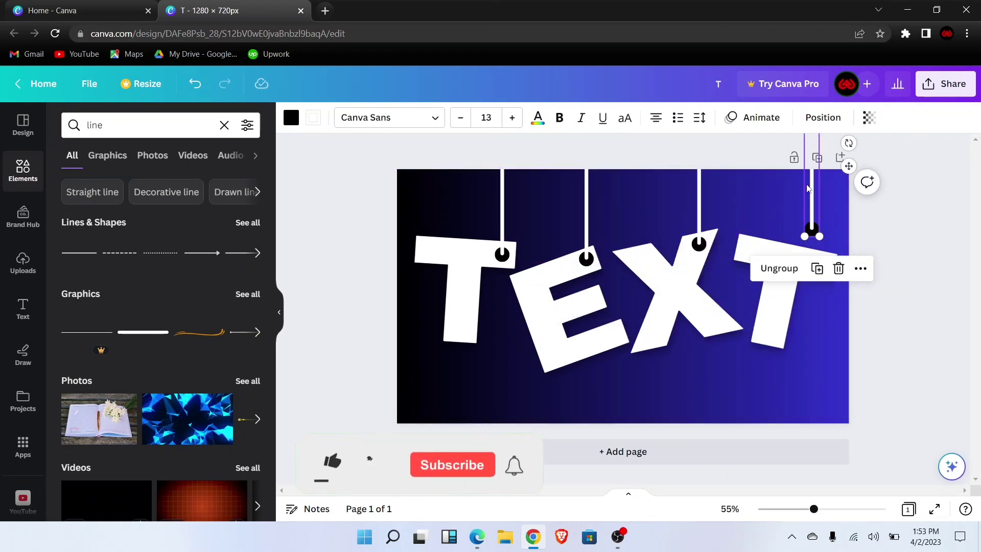
left_click_drag(813, 192, 750, 208)
left_click(877, 311)
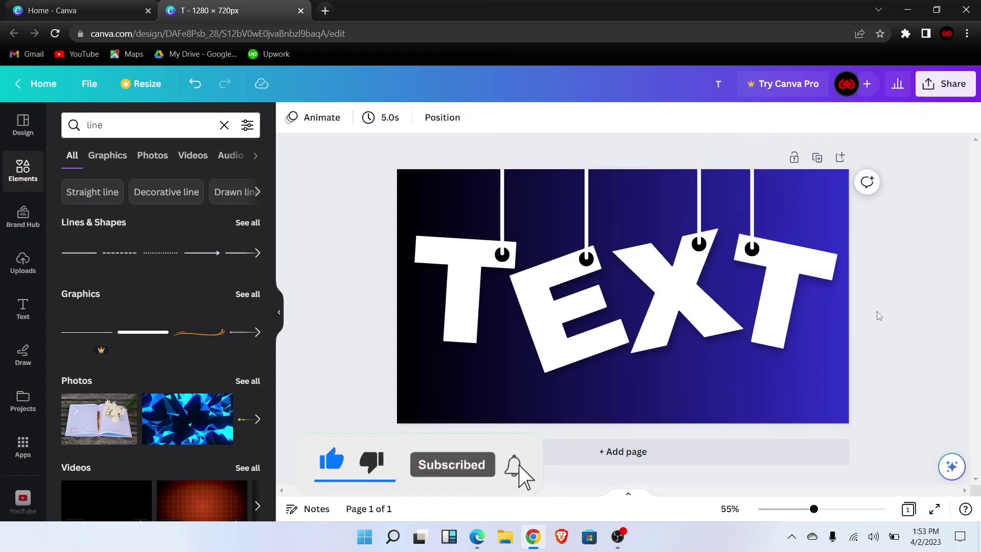
- Move the first T's dot-and-line group to that letter's upper left corner and tilt the T slightly further clockwise
left_click_drag(503, 207, 429, 207)
left_click(463, 327)
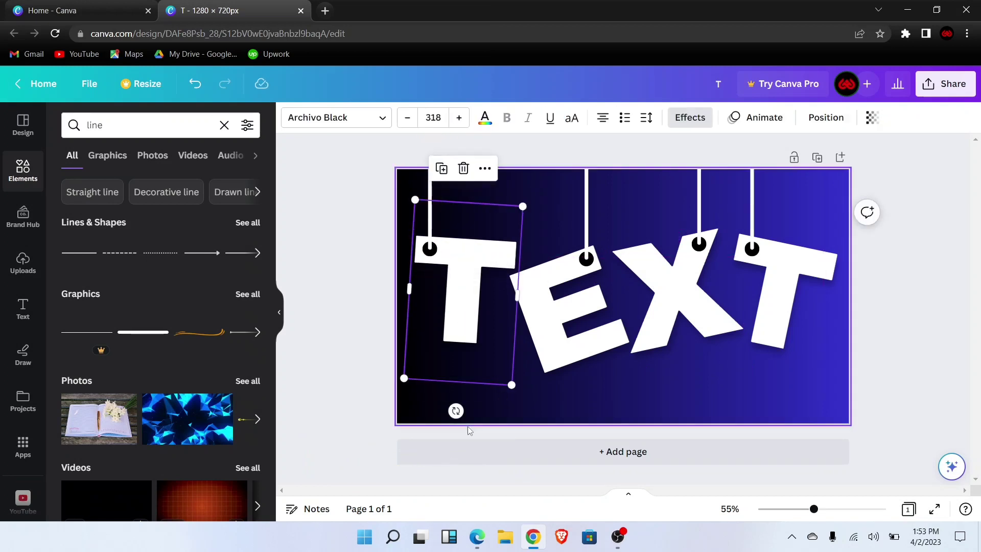
left_click_drag(455, 410, 450, 414)
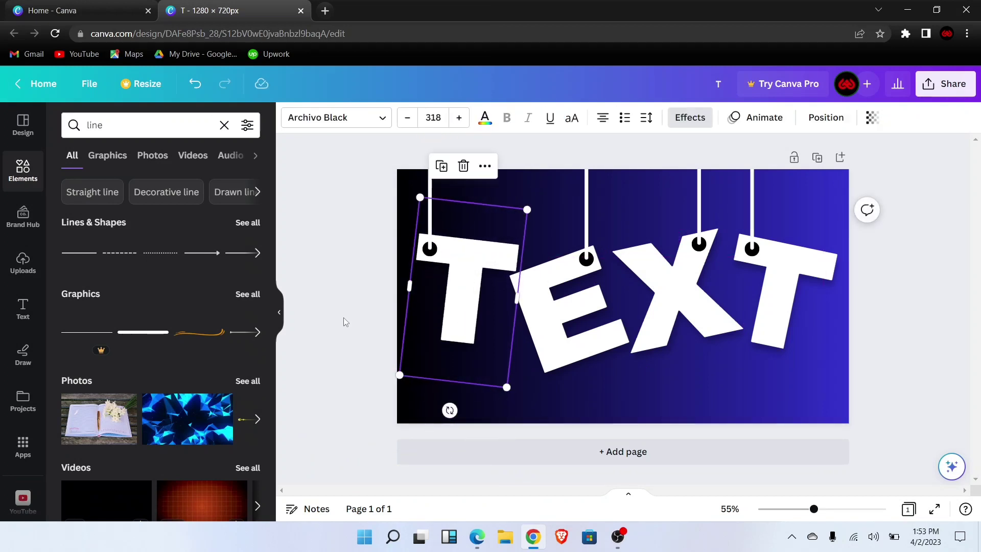
left_click(346, 247)
- Nudge the first T's dot-and-line group slightly upward to fit the tilted letter's corner
left_click(430, 184)
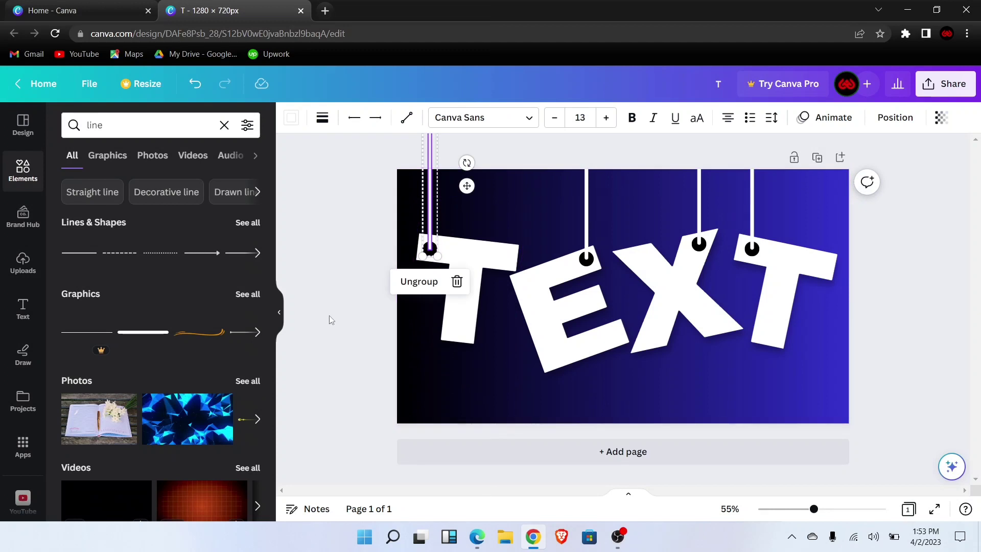
left_click_drag(429, 223, 428, 217)
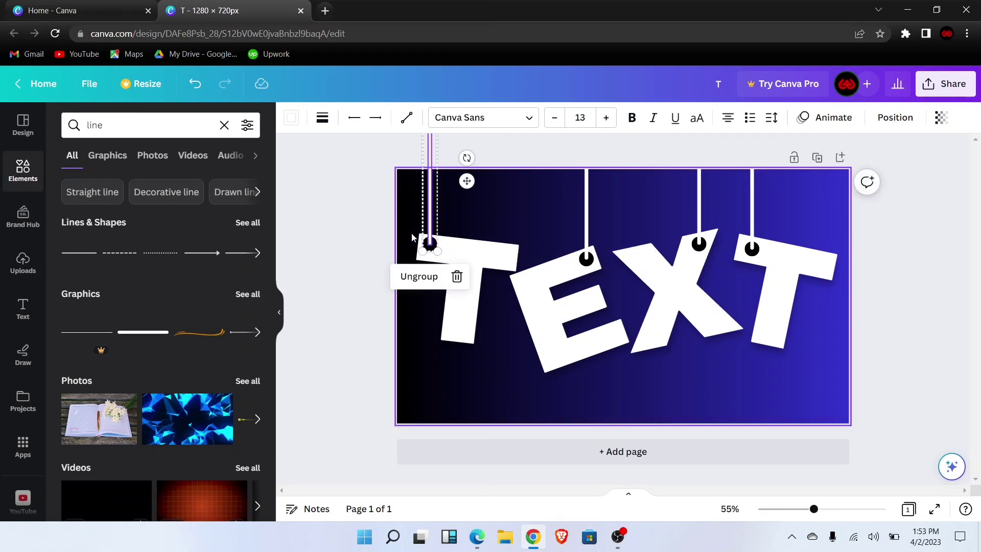
left_click(342, 242)
left_click(434, 224)
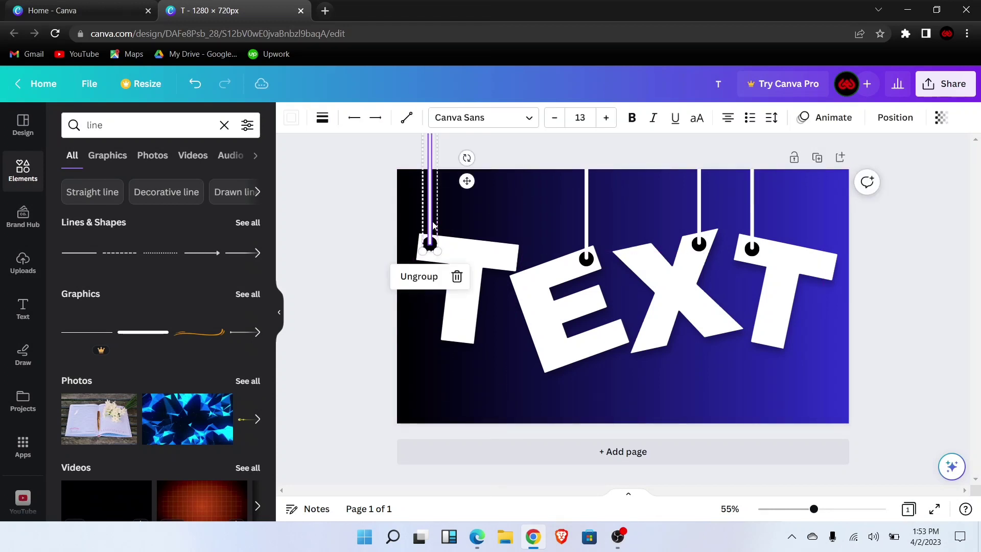
left_click(340, 267)
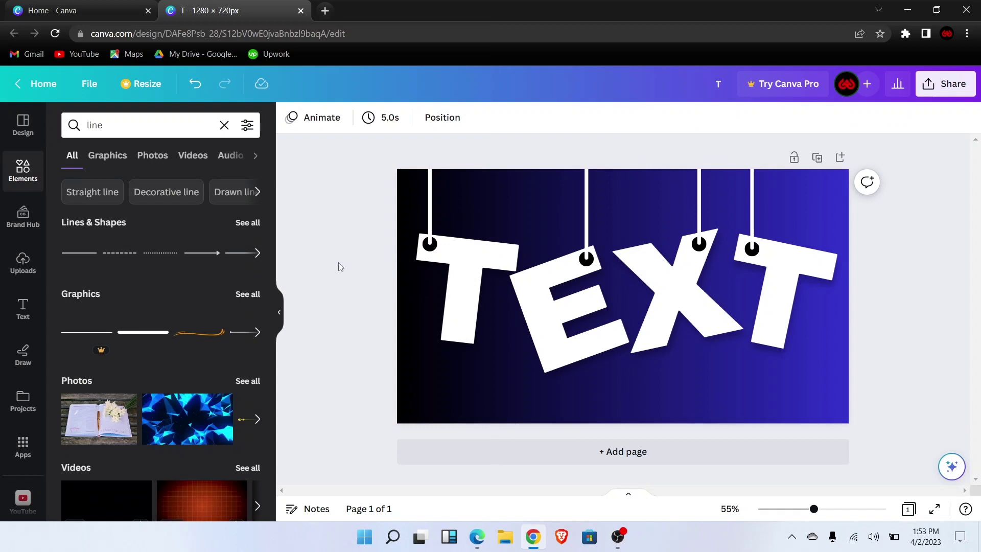